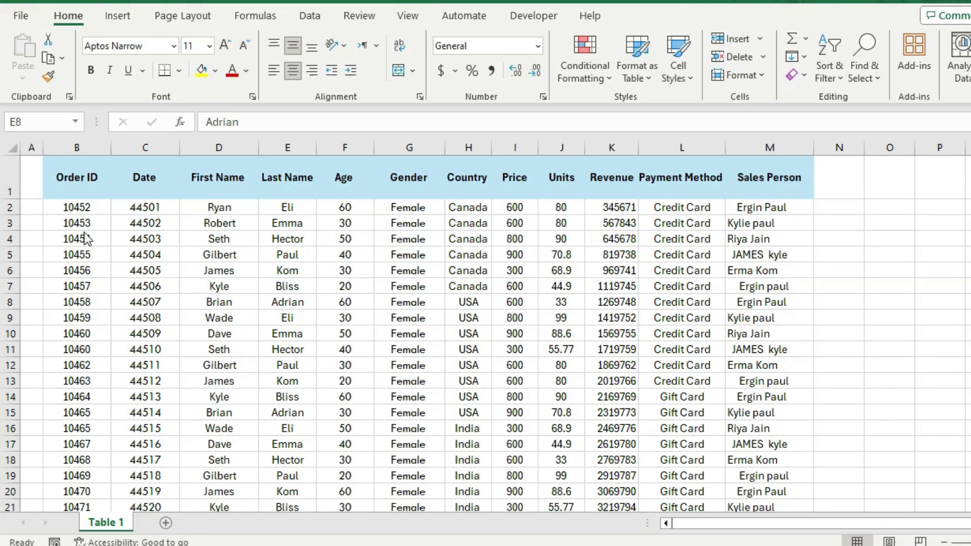
- Inspect sample Country, Payment Method and Gender entries in the sales table
{"action": "left_click", "coordinate": [463, 300]}
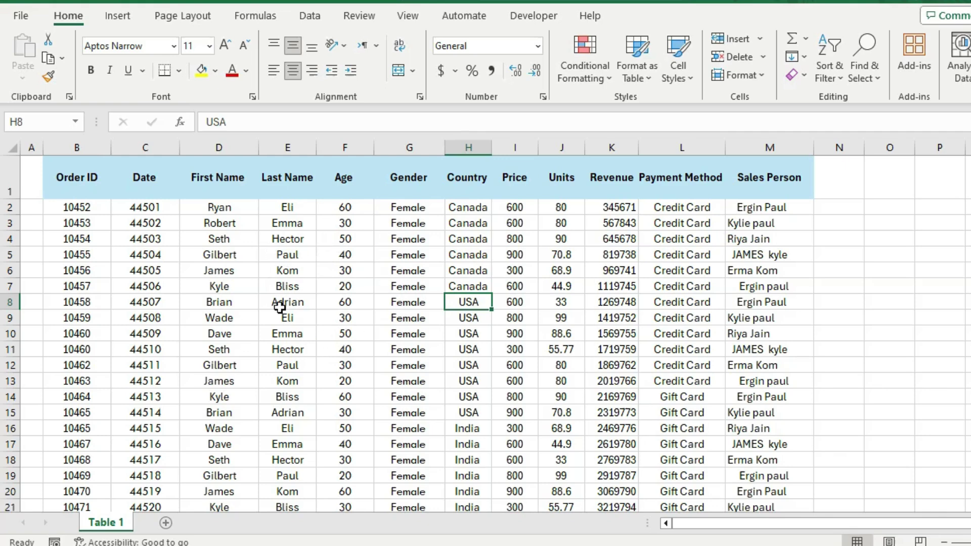
{"action": "left_click", "coordinate": [722, 241]}
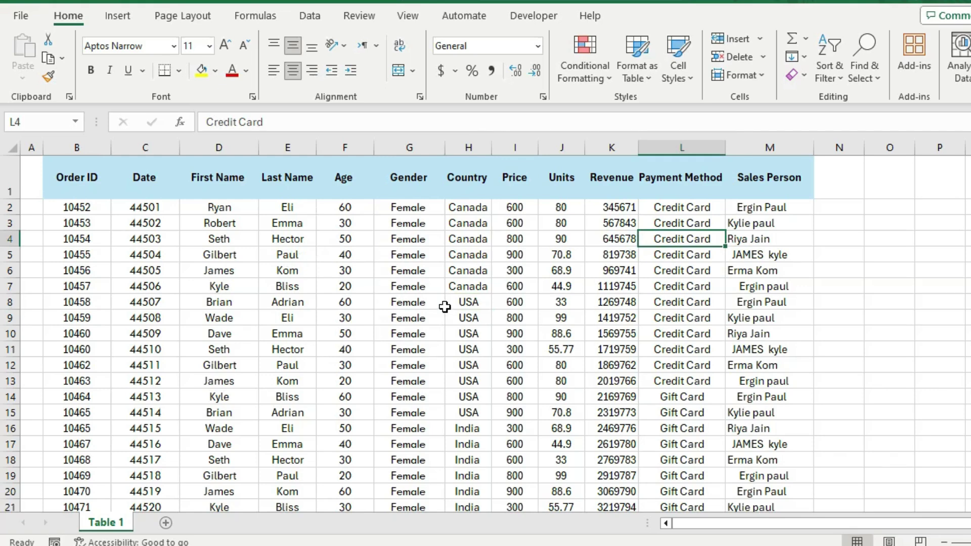
{"action": "left_click", "coordinate": [379, 270]}
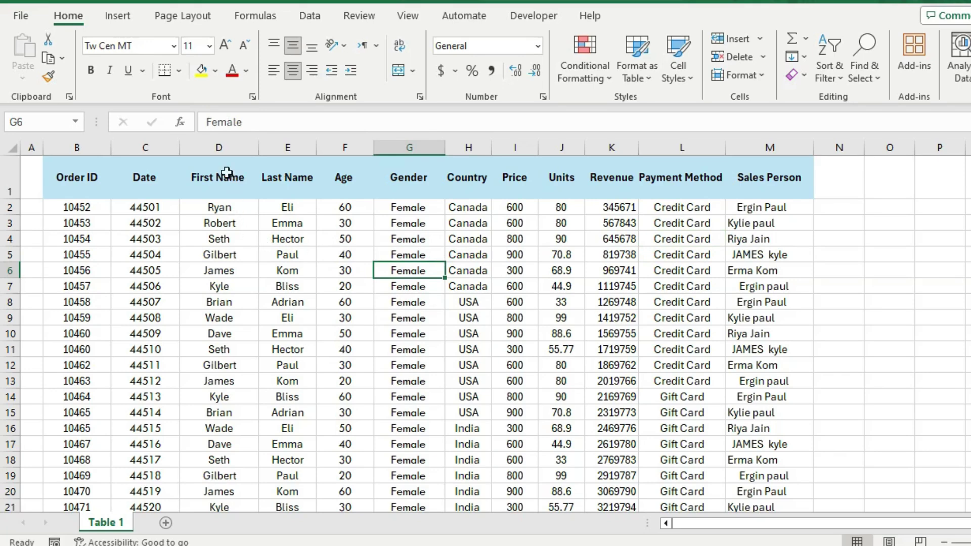
- Select the First Name, Last Name and Sales Person columns, then show the Data tab
{"action": "left_click_drag", "start_coordinate": [217, 160], "coordinate": [283, 153]}
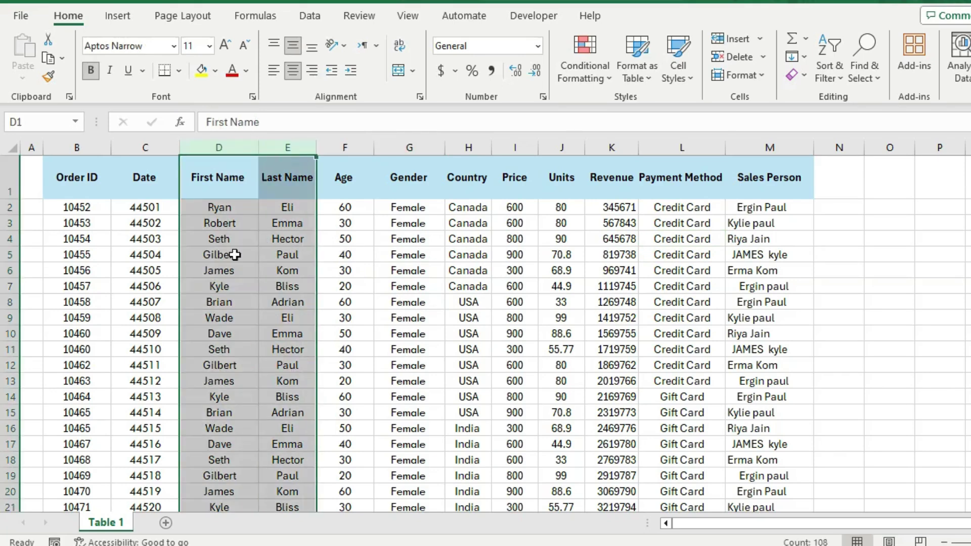
{"action": "left_click", "coordinate": [260, 303]}
{"action": "left_click", "coordinate": [757, 149]}
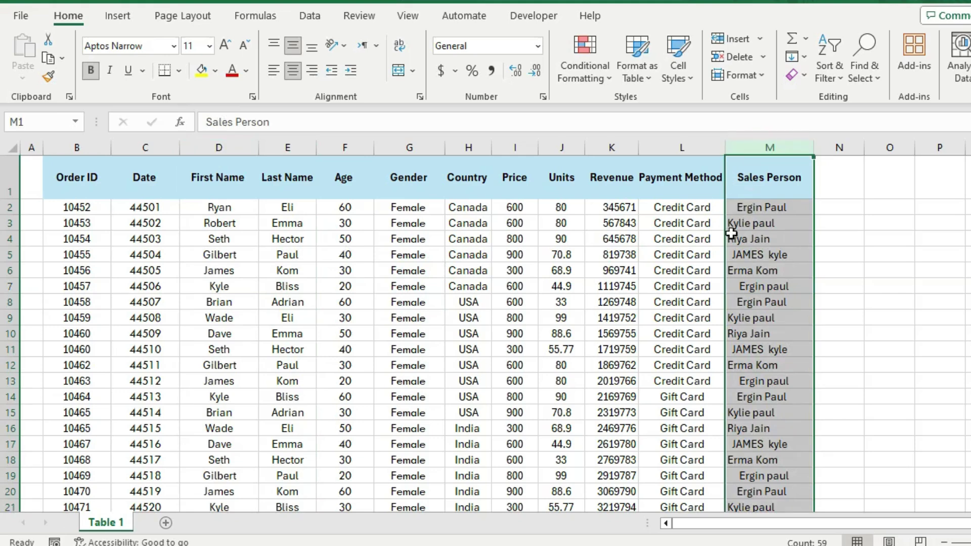
{"action": "left_click", "coordinate": [669, 251]}
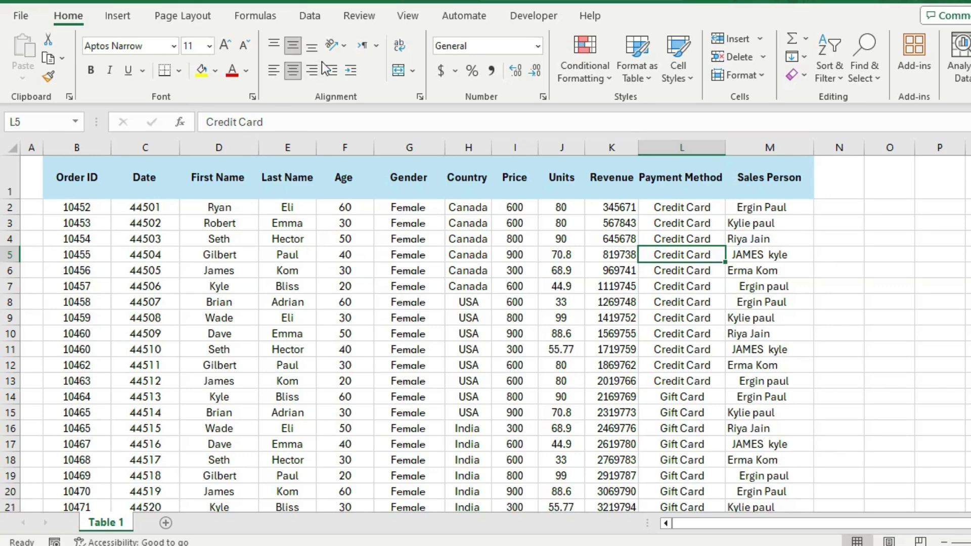
{"action": "left_click", "coordinate": [309, 15]}
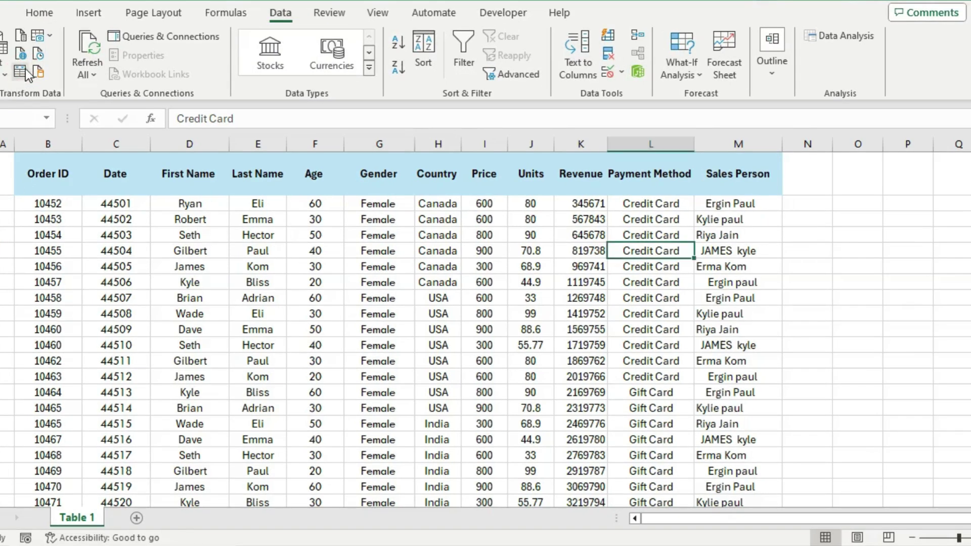
- Load range $B$1:$M$59 with headers into Power Query via From Table/Range
{"action": "left_click", "coordinate": [25, 73]}
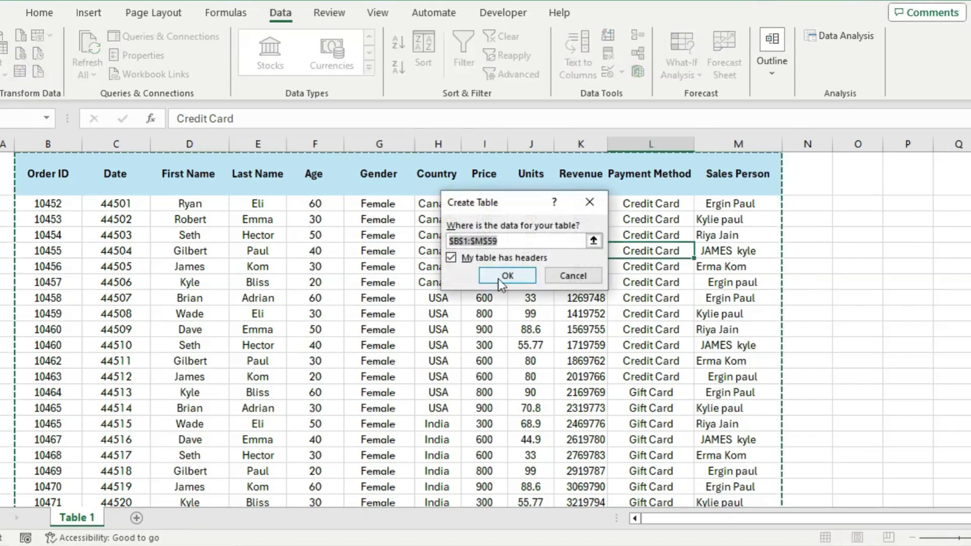
{"action": "left_click", "coordinate": [507, 275]}
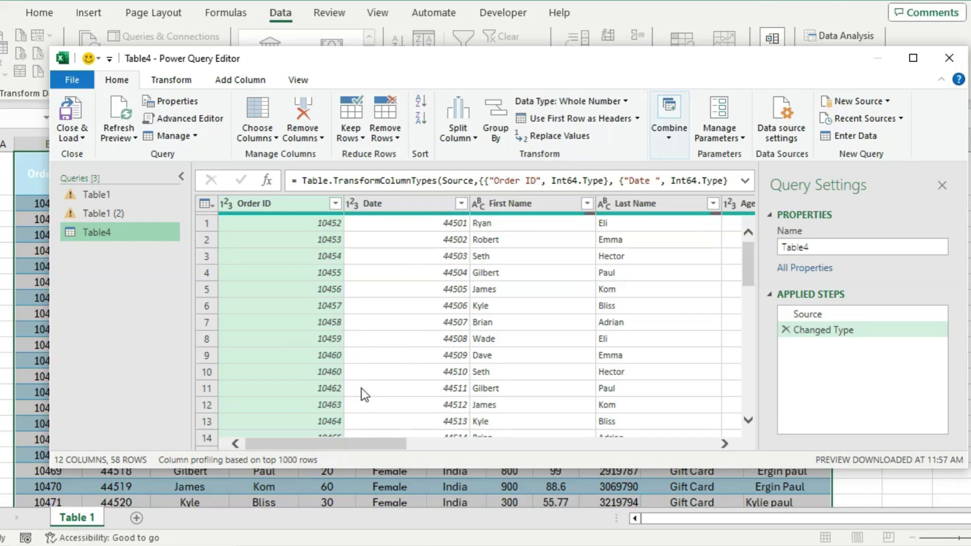
- Remove duplicate Order ID rows, reducing the table from 58 to 56 rows
{"action": "left_click", "coordinate": [292, 202]}
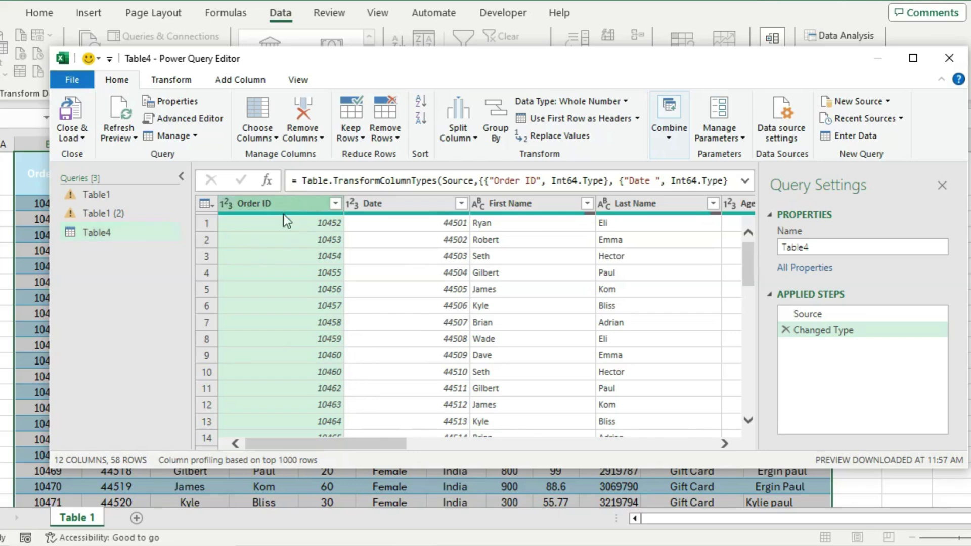
{"action": "left_click", "coordinate": [286, 355]}
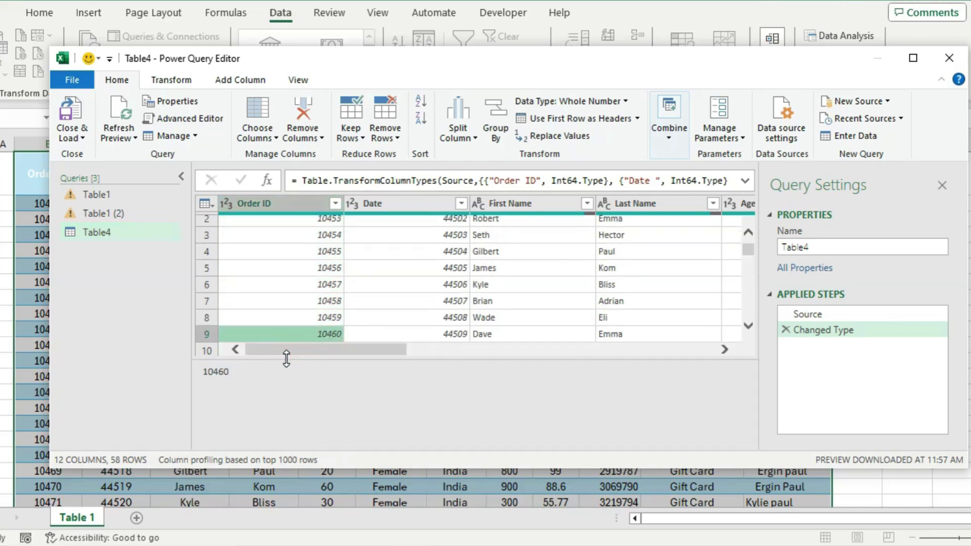
{"action": "left_click_drag", "start_coordinate": [750, 250], "coordinate": [748, 234]}
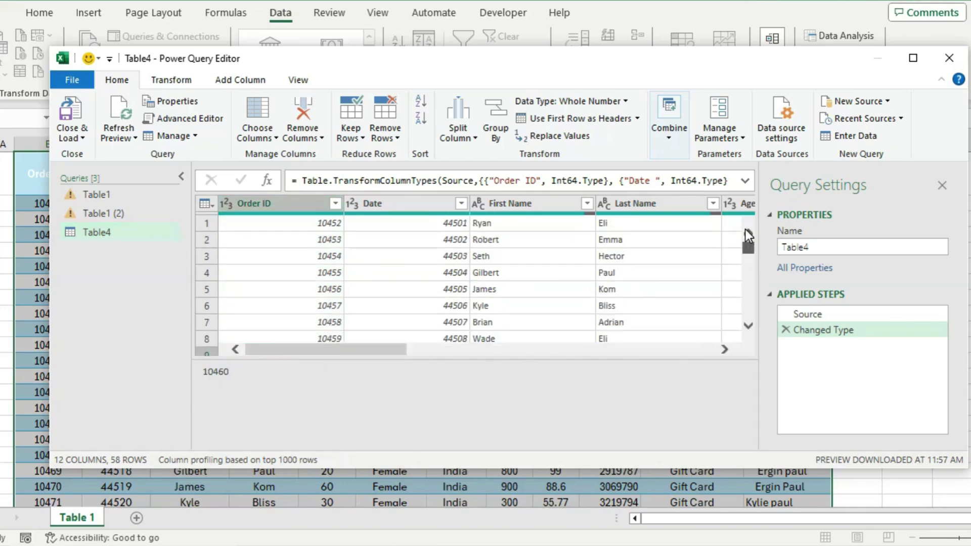
{"action": "left_click", "coordinate": [264, 202]}
{"action": "right_click", "coordinate": [266, 204]}
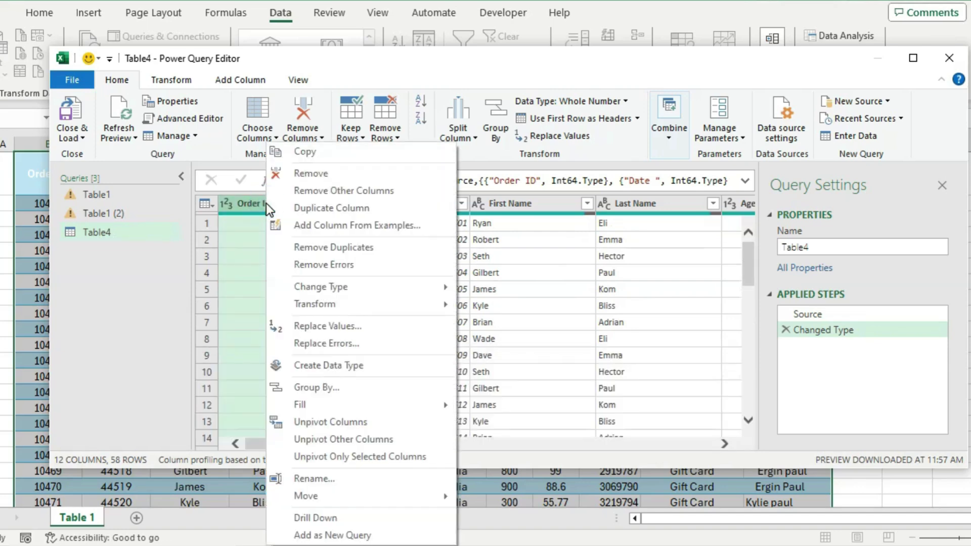
{"action": "left_click", "coordinate": [329, 247]}
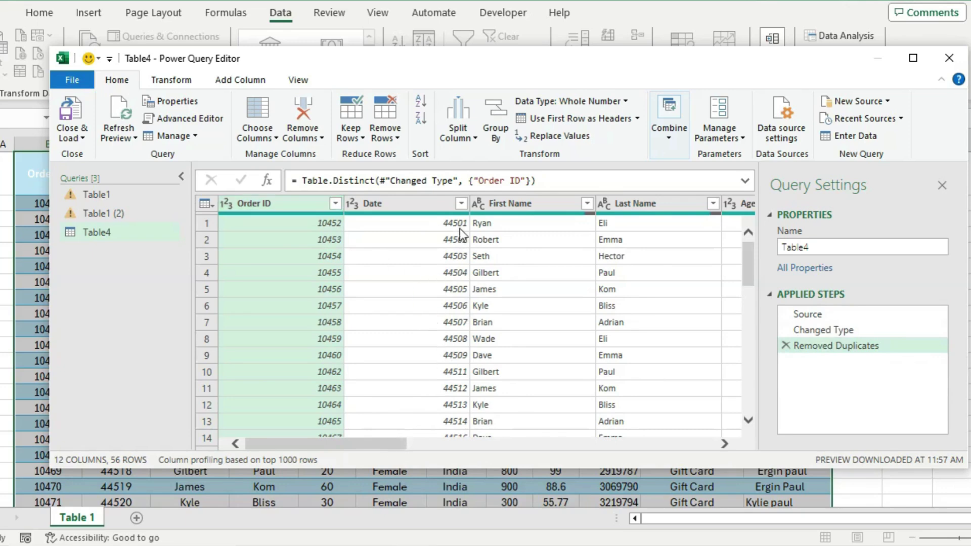
- Change the Date column's type to Date so serial numbers become dates
{"action": "left_click", "coordinate": [405, 204]}
{"action": "right_click", "coordinate": [404, 205]}
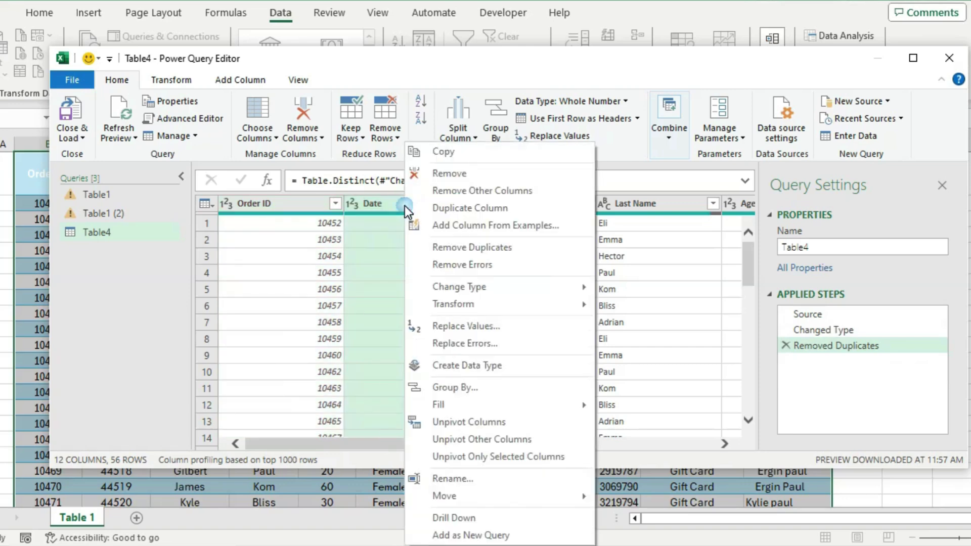
{"action": "mouse_move", "coordinate": [500, 286]}
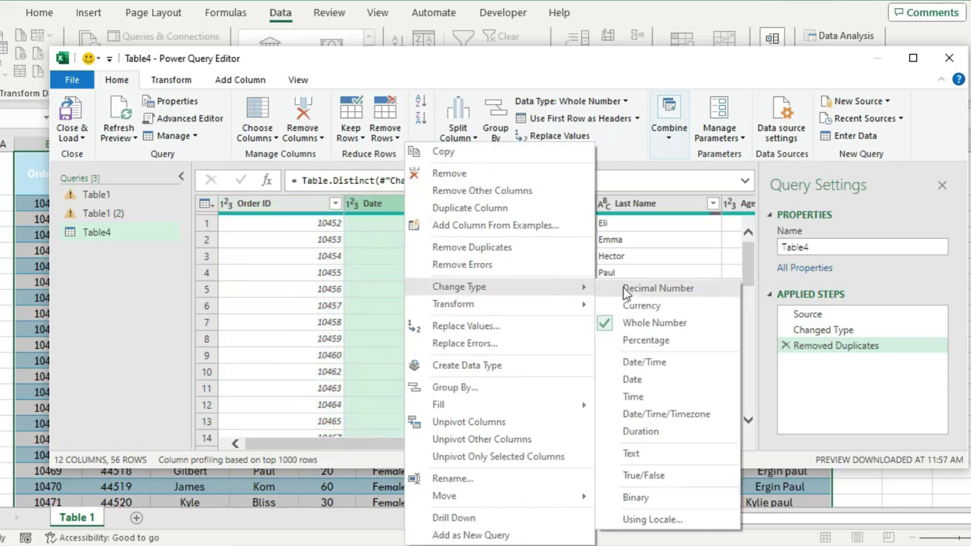
{"action": "left_click", "coordinate": [633, 379]}
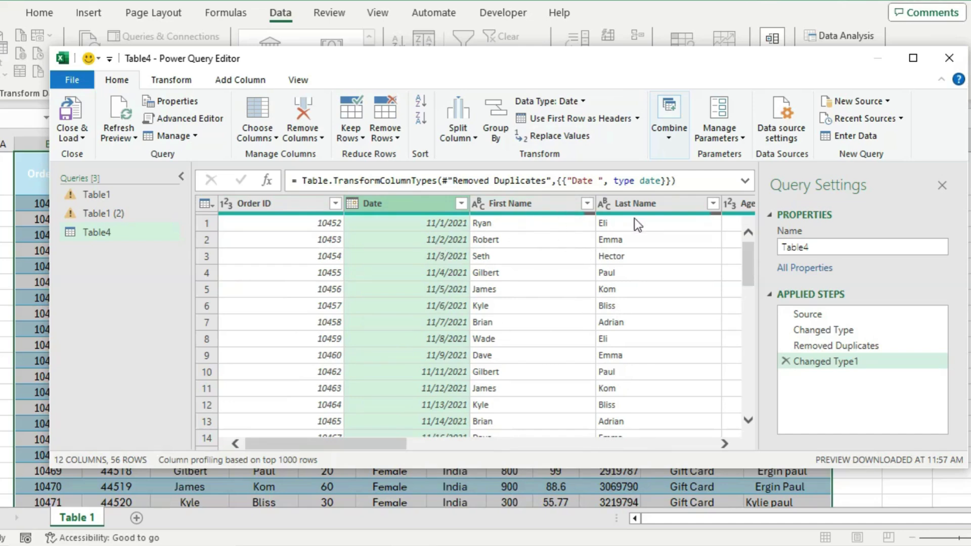
{"action": "mouse_move", "coordinate": [551, 208]}
{"action": "left_mouse_down"}
{"action": "mouse_move", "coordinate": [406, 364]}
{"action": "mouse_move", "coordinate": [548, 218]}
{"action": "mouse_move", "coordinate": [656, 217]}
{"action": "left_mouse_up"}
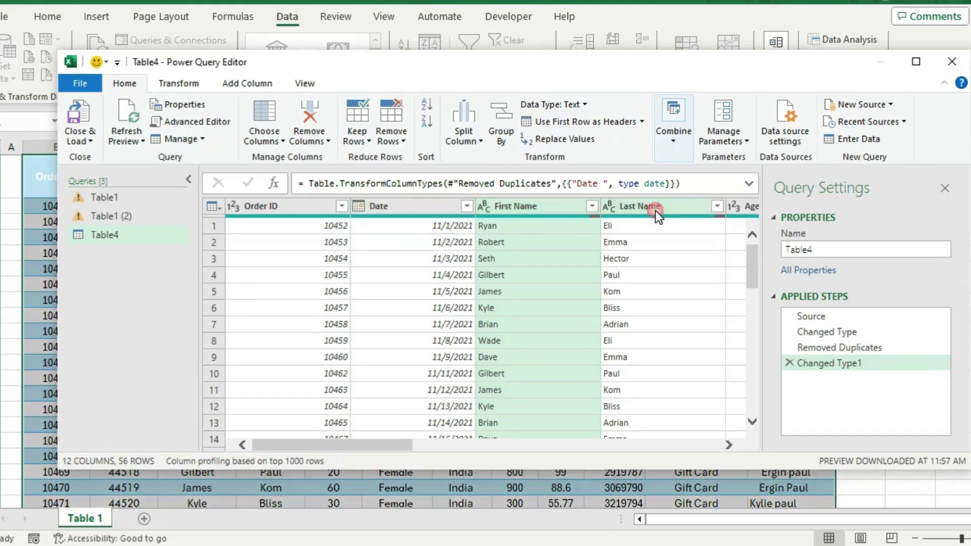
- Merge First Name and Last Name with a Space separator into a new column 'Names'
{"action": "left_click", "coordinate": [654, 208], "text": "ctrl"}
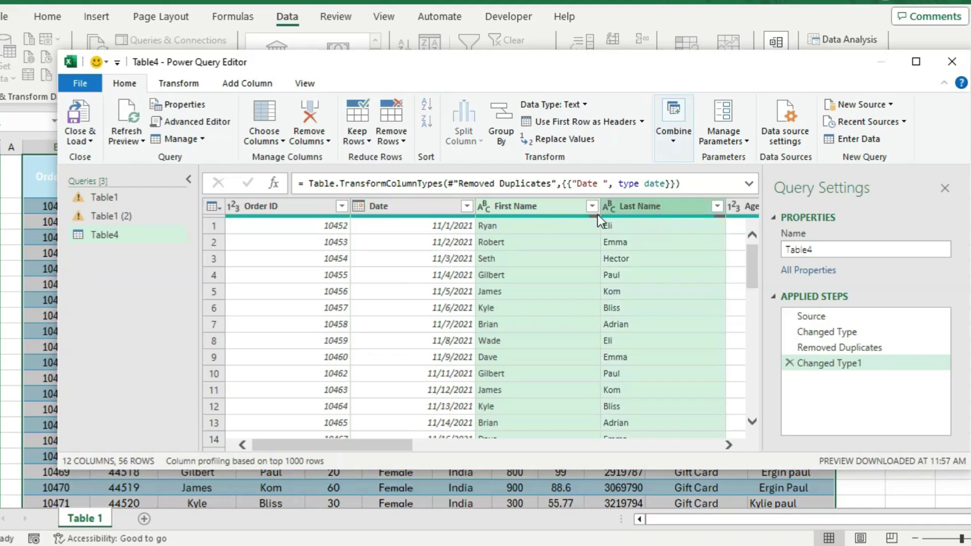
{"action": "right_click", "coordinate": [562, 208]}
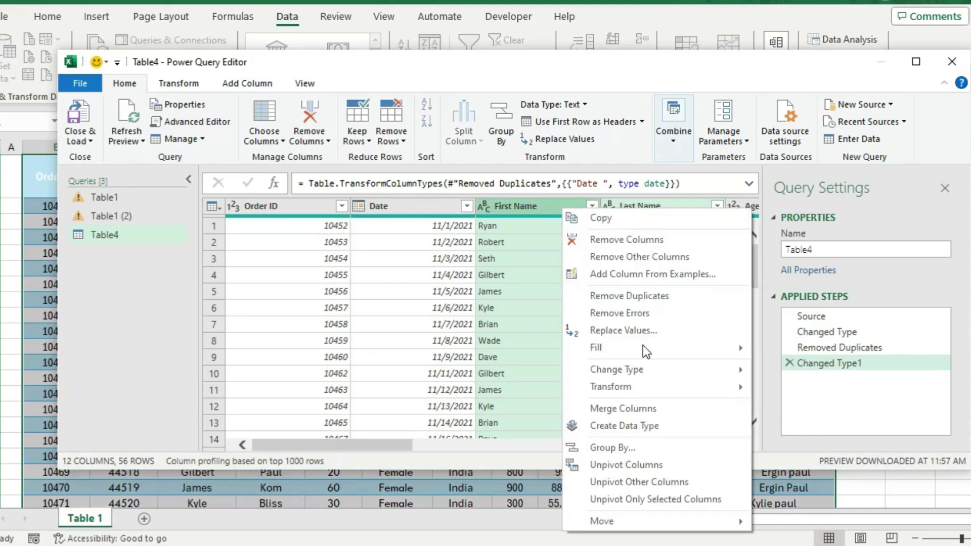
{"action": "left_click", "coordinate": [638, 409]}
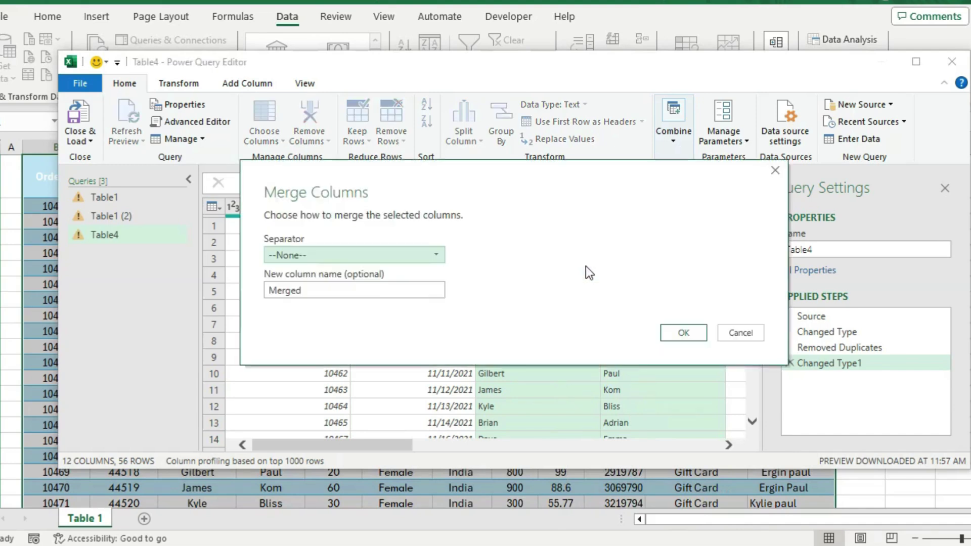
{"action": "left_click", "coordinate": [436, 256]}
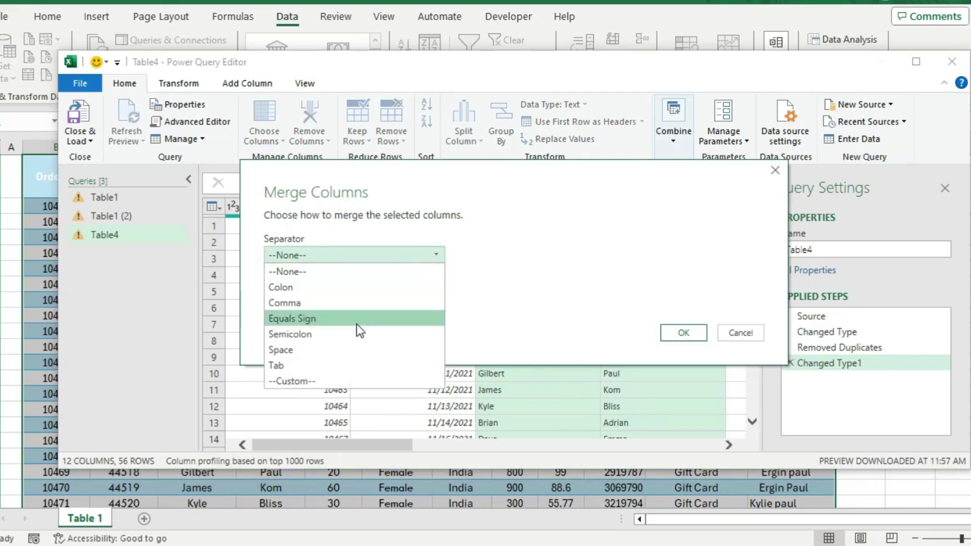
{"action": "left_click", "coordinate": [334, 350]}
{"action": "double_click", "coordinate": [389, 291]}
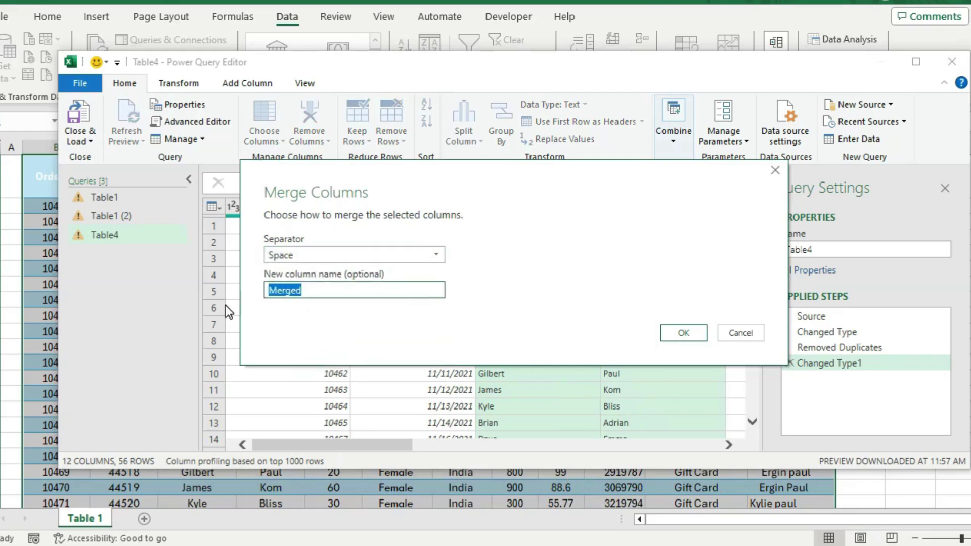
{"action": "type", "text": "Names"}
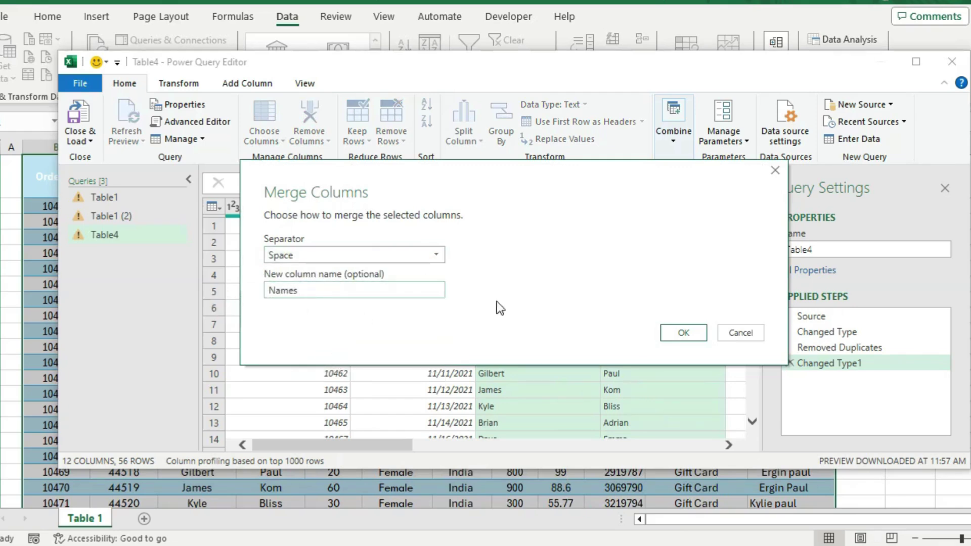
{"action": "left_click", "coordinate": [696, 336]}
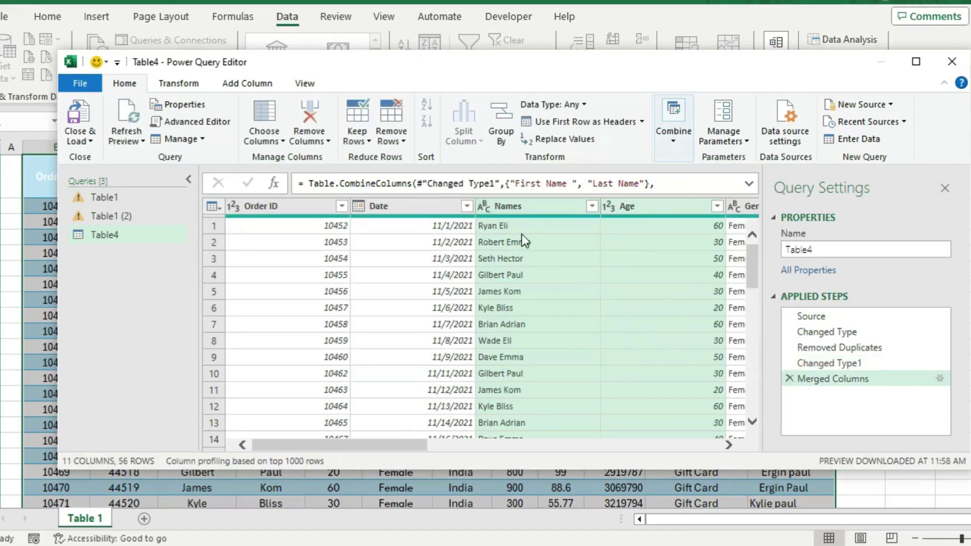
{"action": "left_click", "coordinate": [528, 279]}
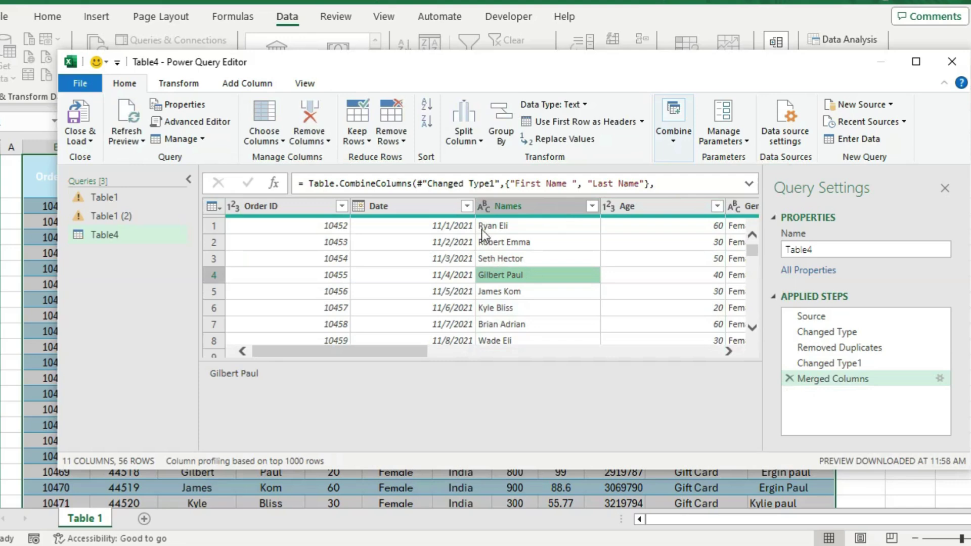
{"action": "left_click", "coordinate": [527, 205]}
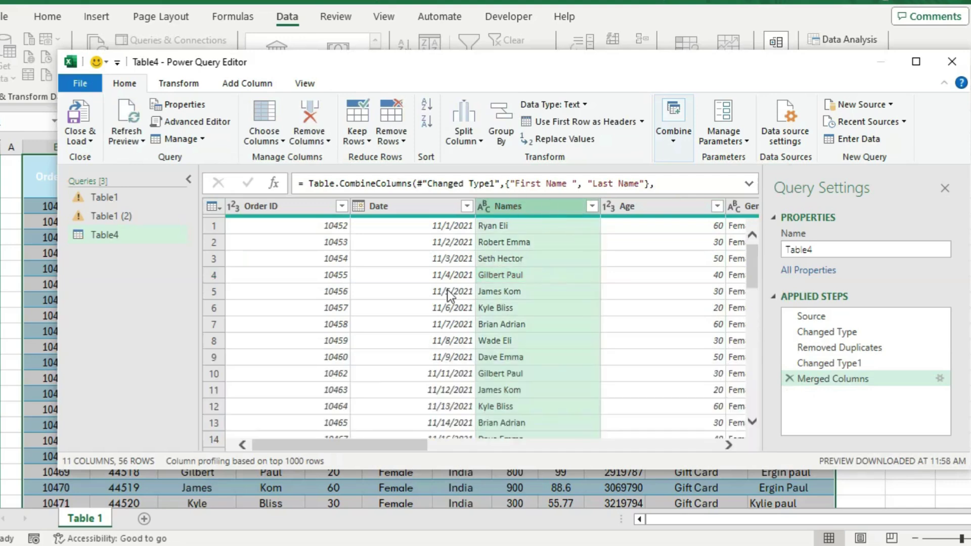
- Set the Units column's data type to Whole Number, rounding values like 70.8 to 71
{"action": "left_click_drag", "start_coordinate": [378, 445], "coordinate": [607, 445]}
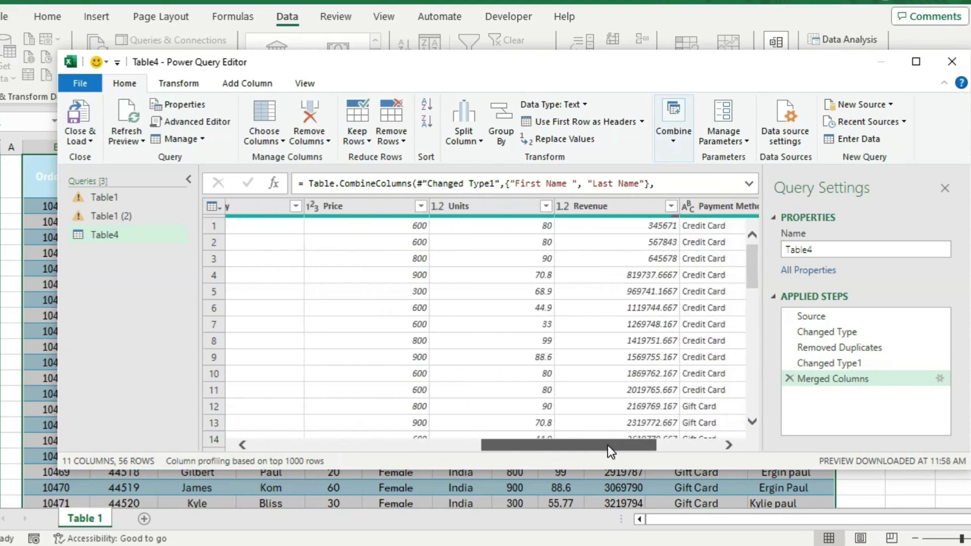
{"action": "left_click", "coordinate": [521, 277]}
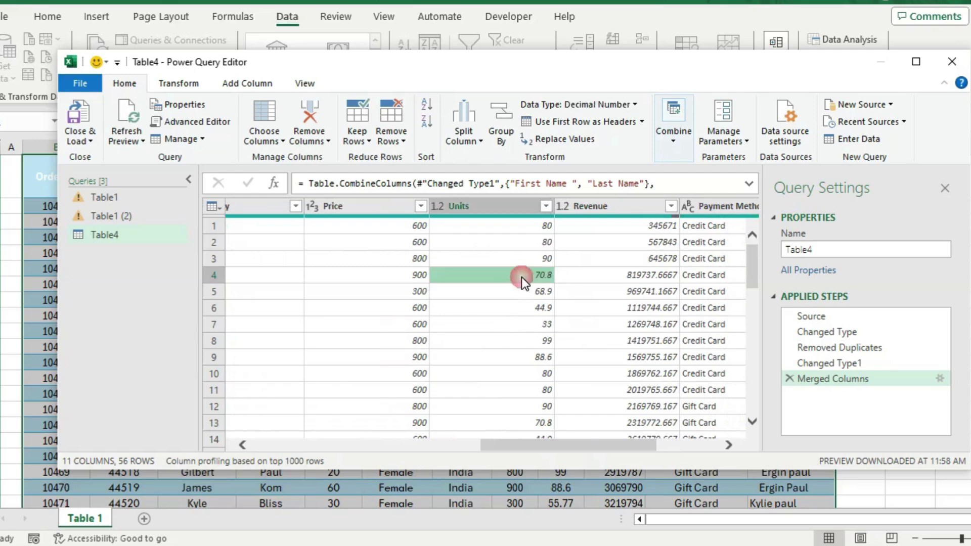
{"action": "left_click", "coordinate": [524, 293]}
{"action": "left_click", "coordinate": [527, 307]}
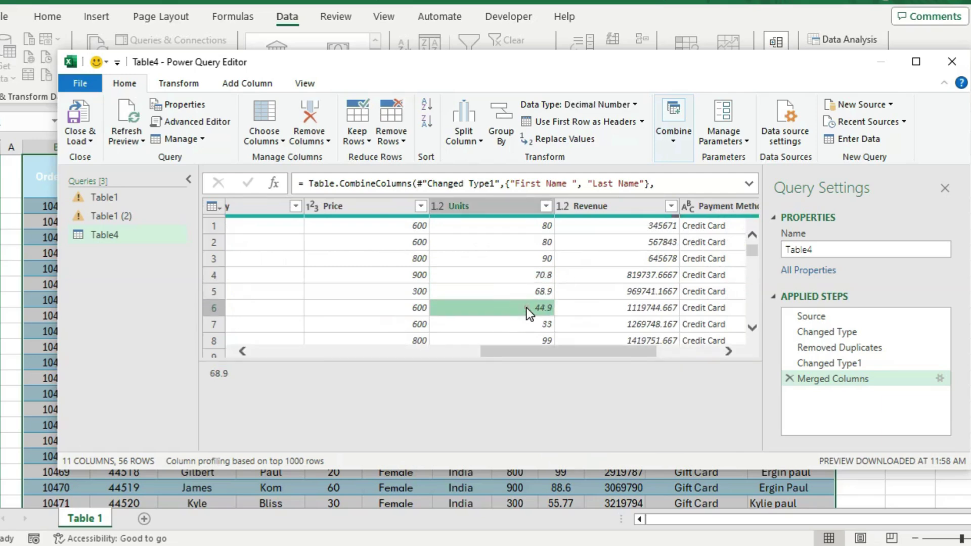
{"action": "left_click", "coordinate": [487, 207]}
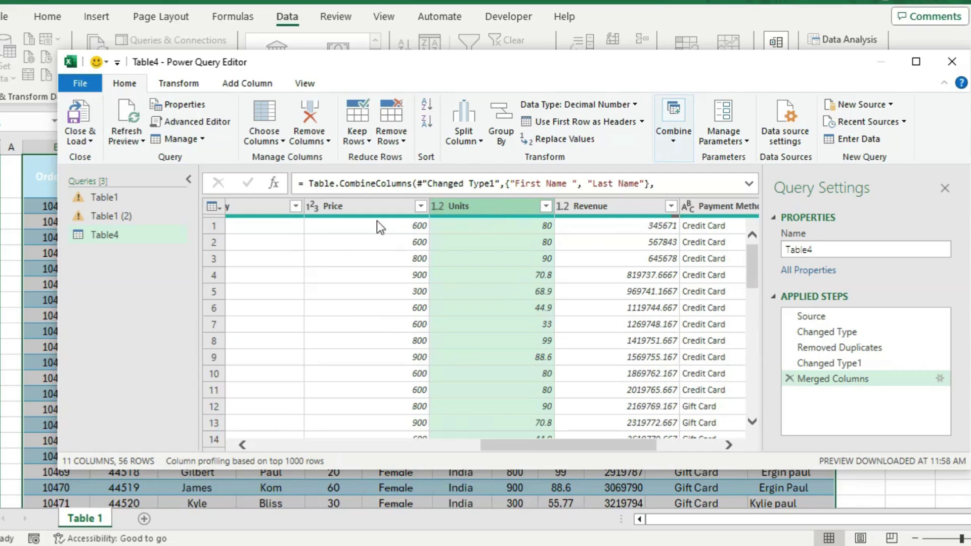
{"action": "left_click", "coordinate": [181, 83]}
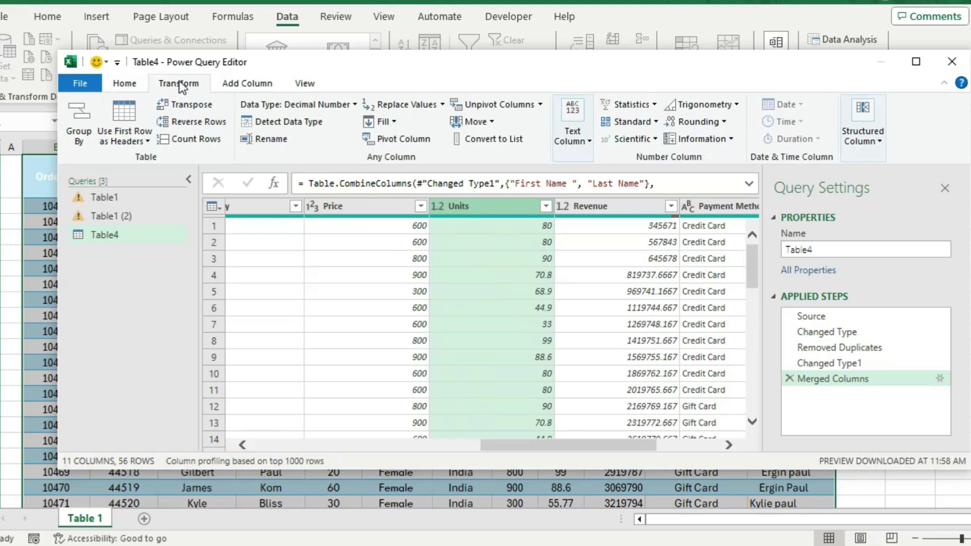
{"action": "left_click", "coordinate": [351, 104]}
{"action": "left_click", "coordinate": [326, 158]}
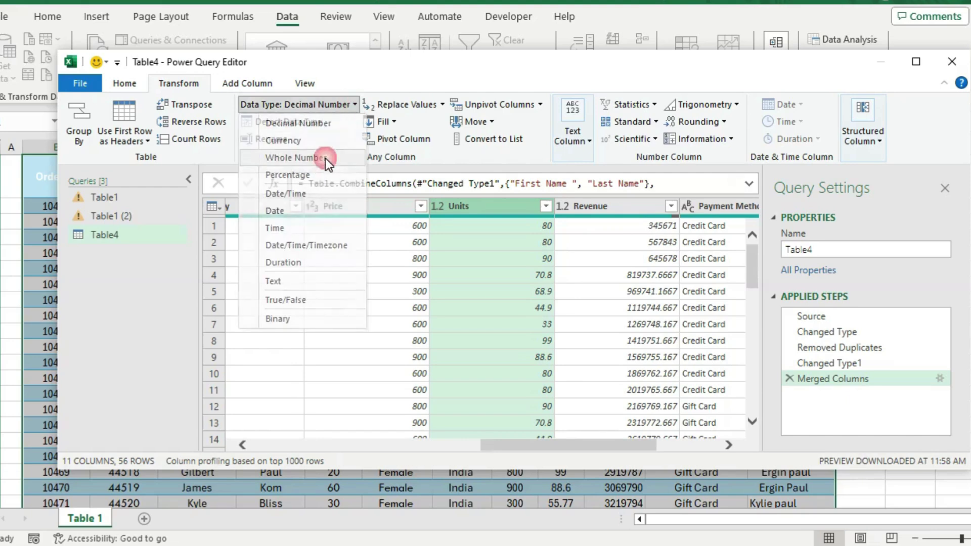
{"action": "left_click", "coordinate": [527, 253]}
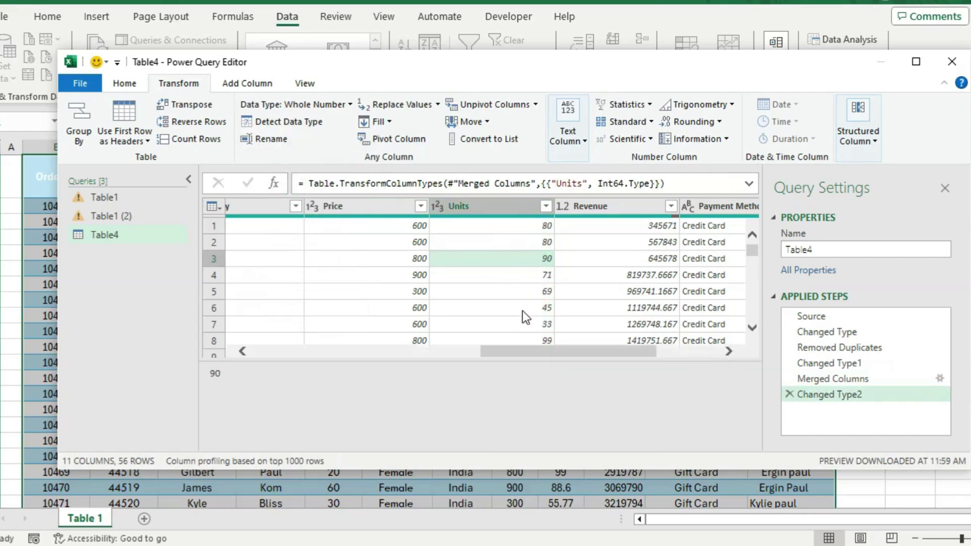
{"action": "left_click", "coordinate": [495, 274]}
{"action": "left_click", "coordinate": [496, 292]}
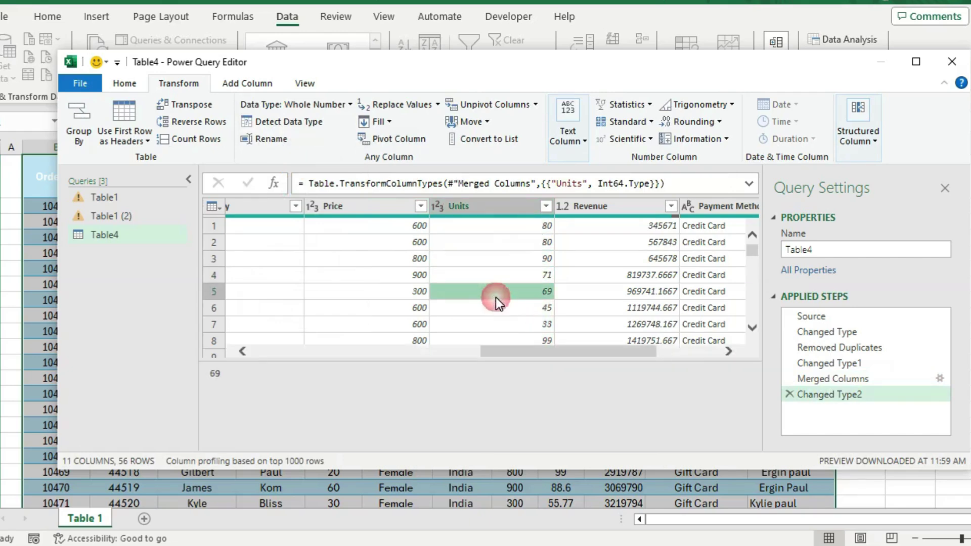
- Apply Capitalize Each Word to the Sales Person column
{"action": "left_click_drag", "start_coordinate": [511, 356], "coordinate": [590, 353]}
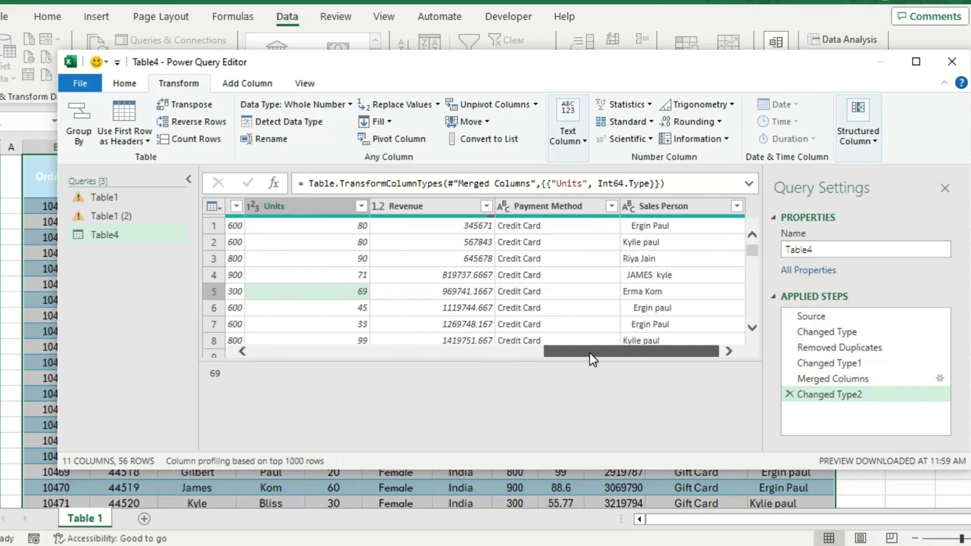
{"action": "left_click", "coordinate": [659, 207]}
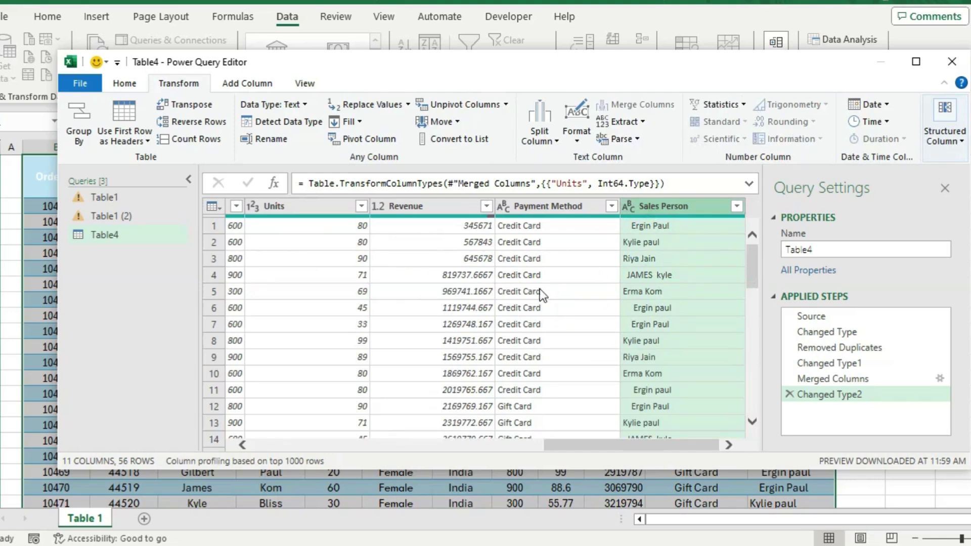
{"action": "left_click", "coordinate": [576, 133]}
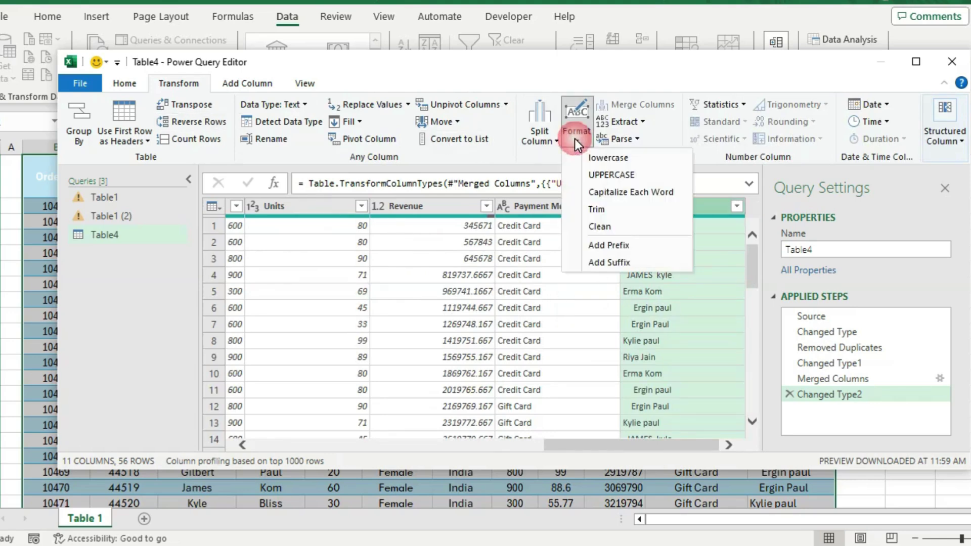
{"action": "left_click", "coordinate": [578, 133]}
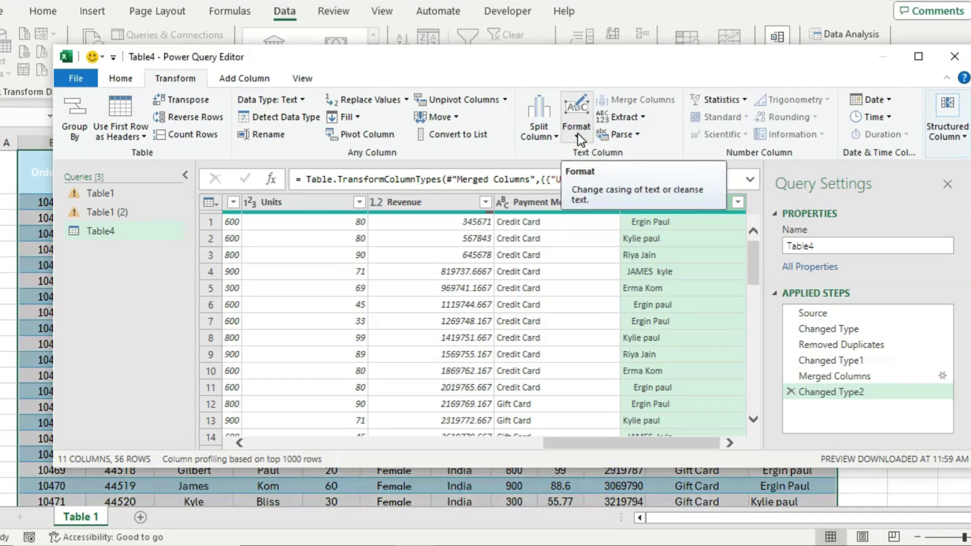
{"action": "left_click", "coordinate": [577, 133]}
{"action": "left_click", "coordinate": [626, 184]}
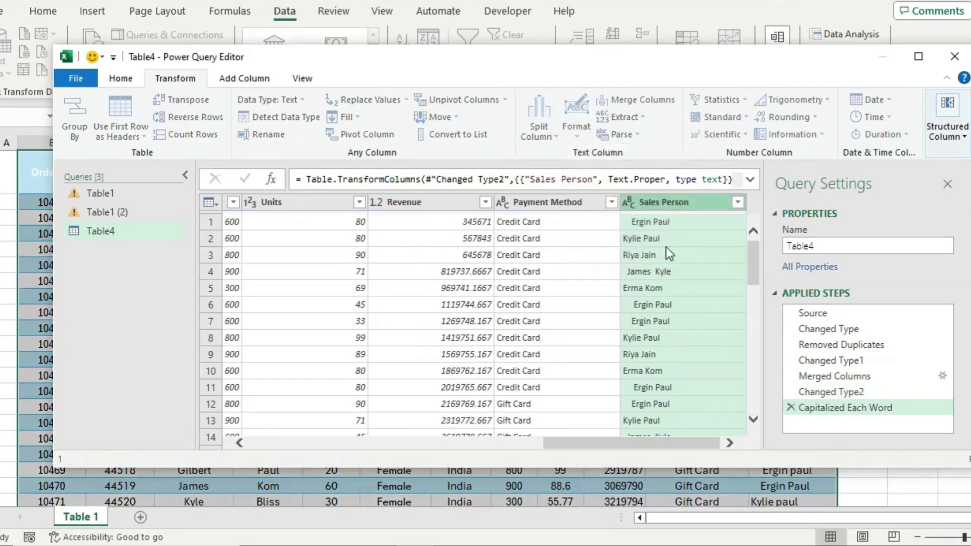
- Trim the extra surrounding spaces from the Sales Person names
{"action": "left_click", "coordinate": [579, 132]}
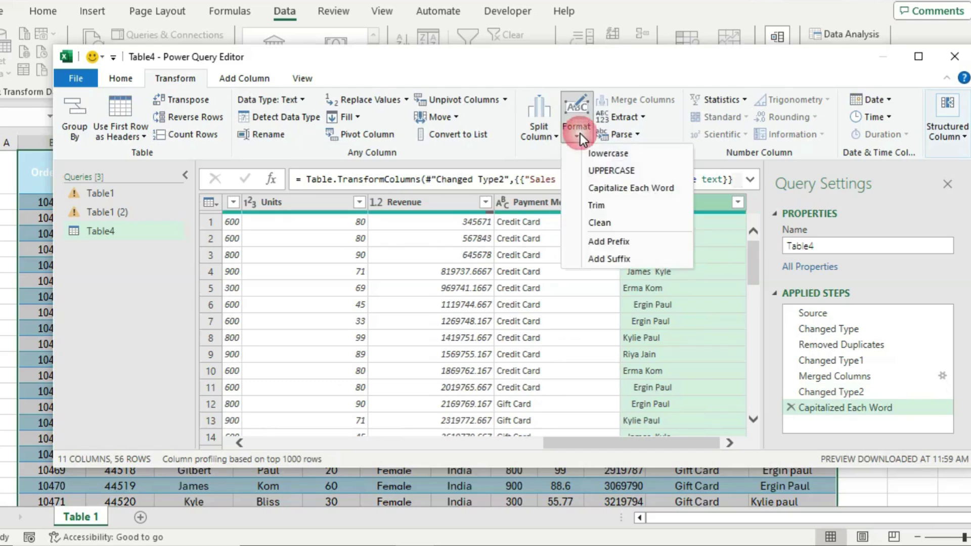
{"action": "left_click", "coordinate": [601, 206]}
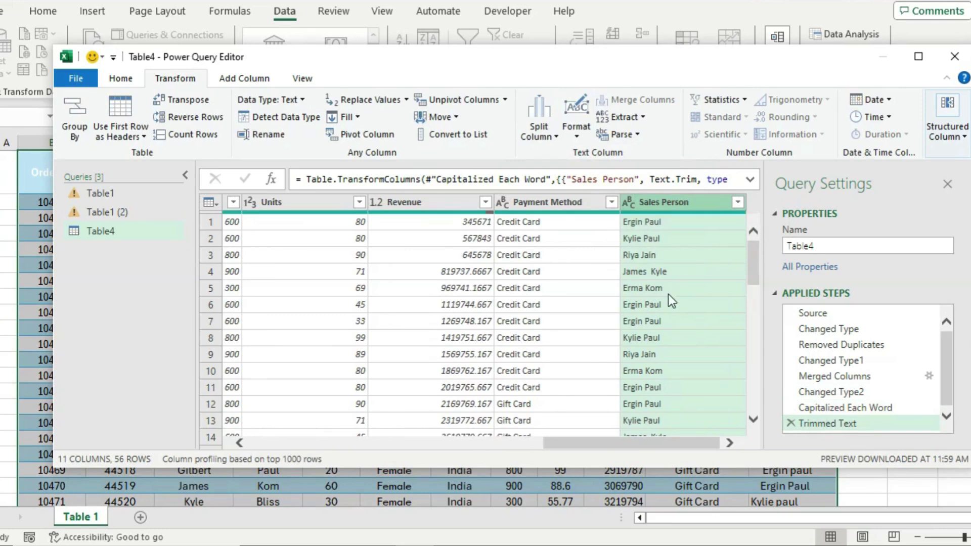
{"action": "left_click", "coordinate": [657, 272]}
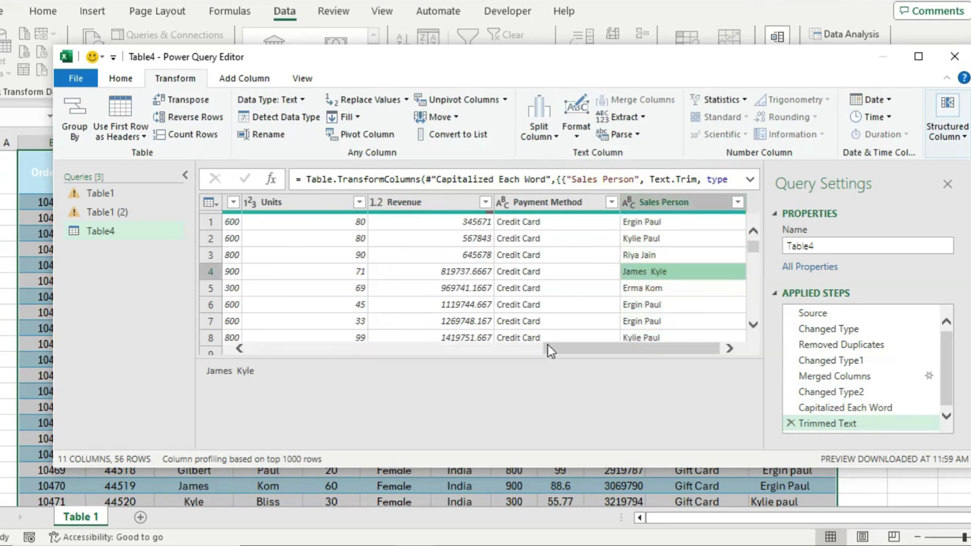
{"action": "left_click_drag", "start_coordinate": [551, 350], "coordinate": [385, 348]}
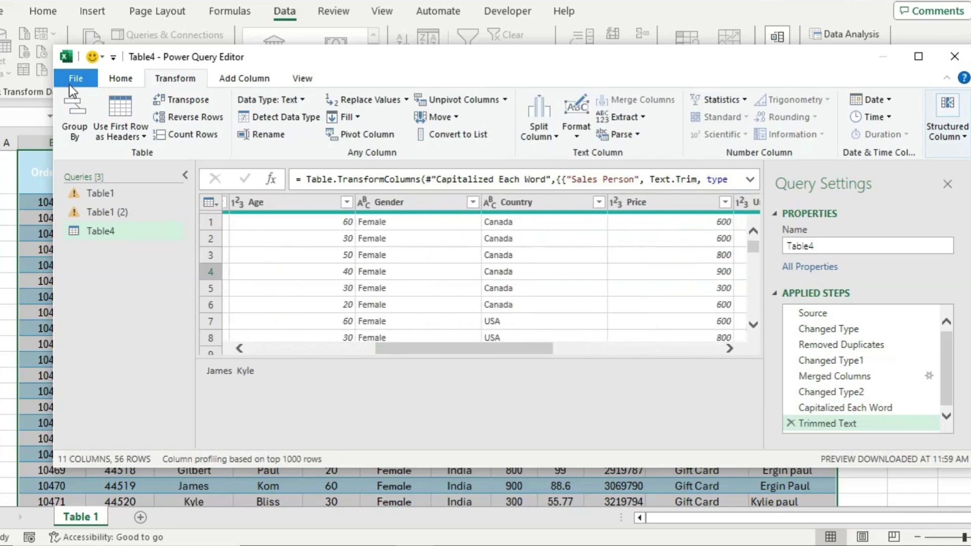
- Close & Load Table4 to a new worksheet and open its options in Queries & Connections
{"action": "left_click", "coordinate": [130, 80]}
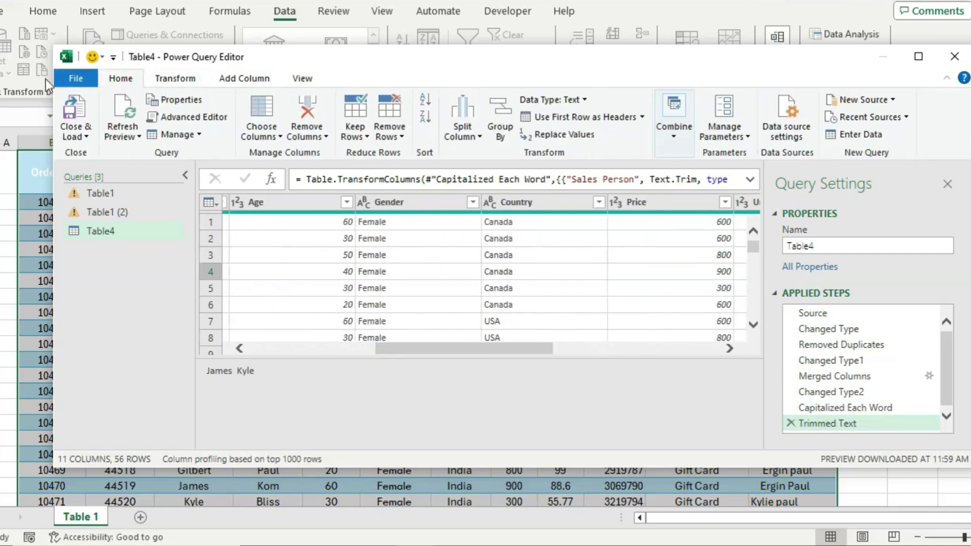
{"action": "left_click", "coordinate": [84, 122]}
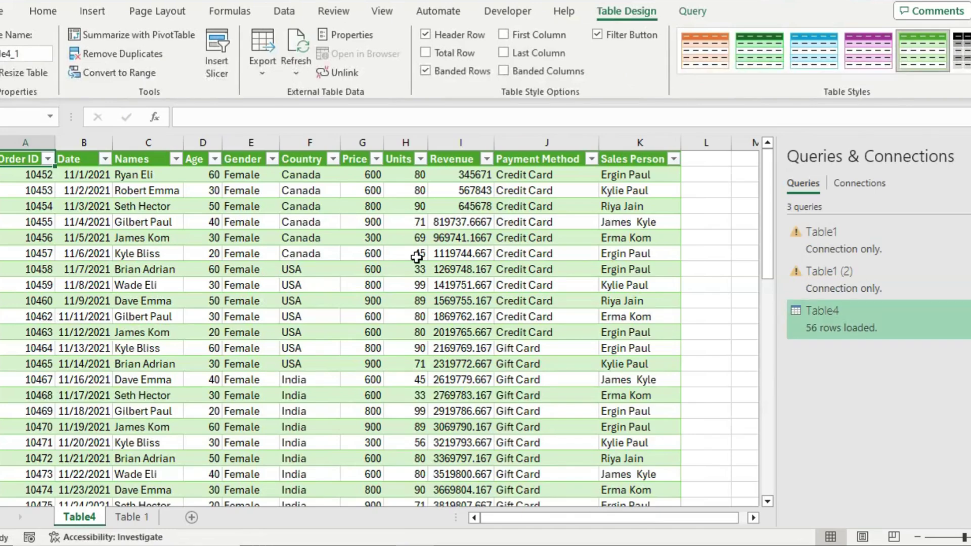
{"action": "left_click", "coordinate": [417, 317]}
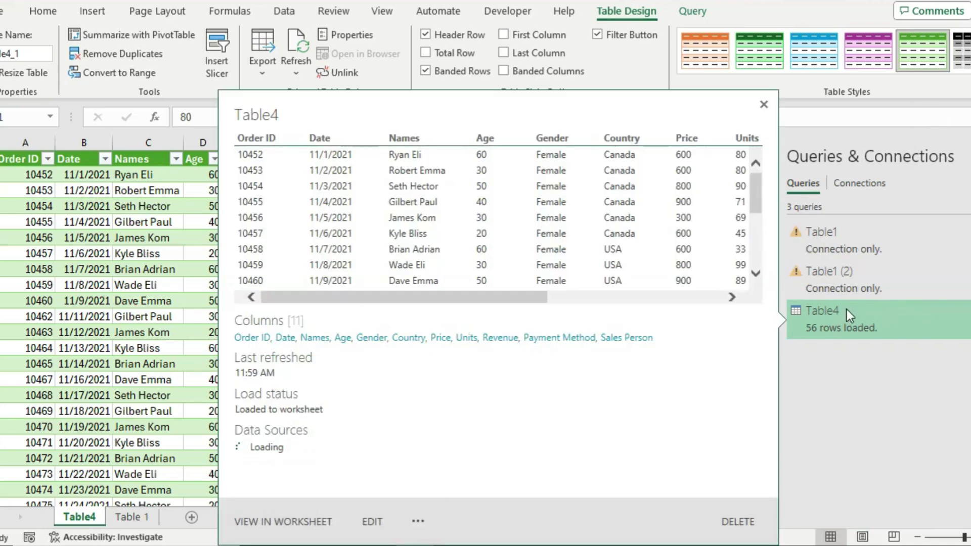
{"action": "right_click", "coordinate": [847, 309]}
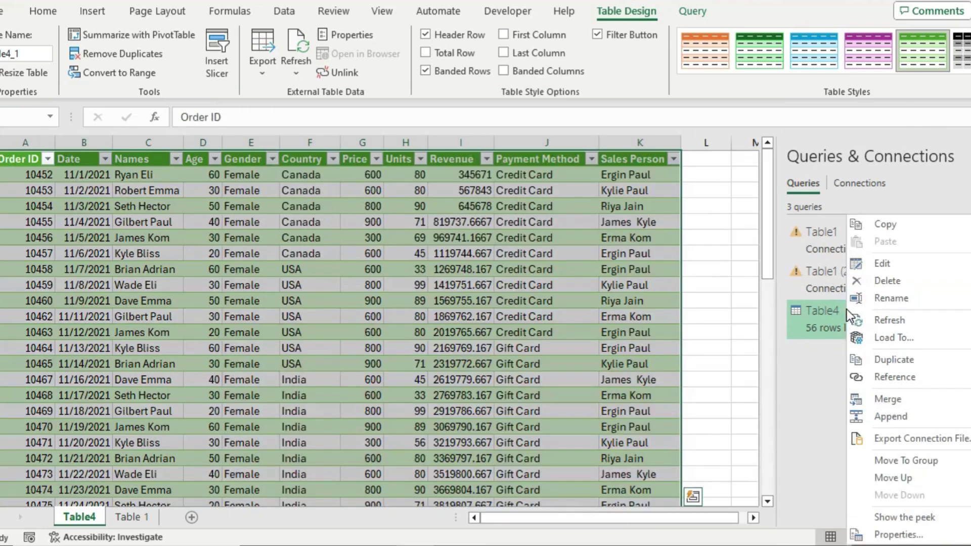
{"action": "left_click", "coordinate": [878, 263]}
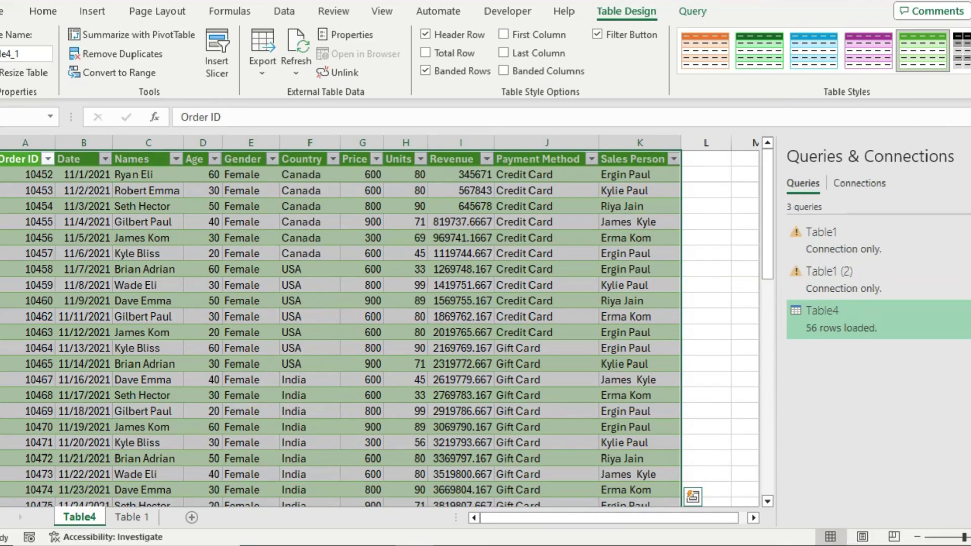
- Close the Queries & Connections pane, select the Revenue column, and launch Data Analysis
{"action": "left_click", "coordinate": [577, 381]}
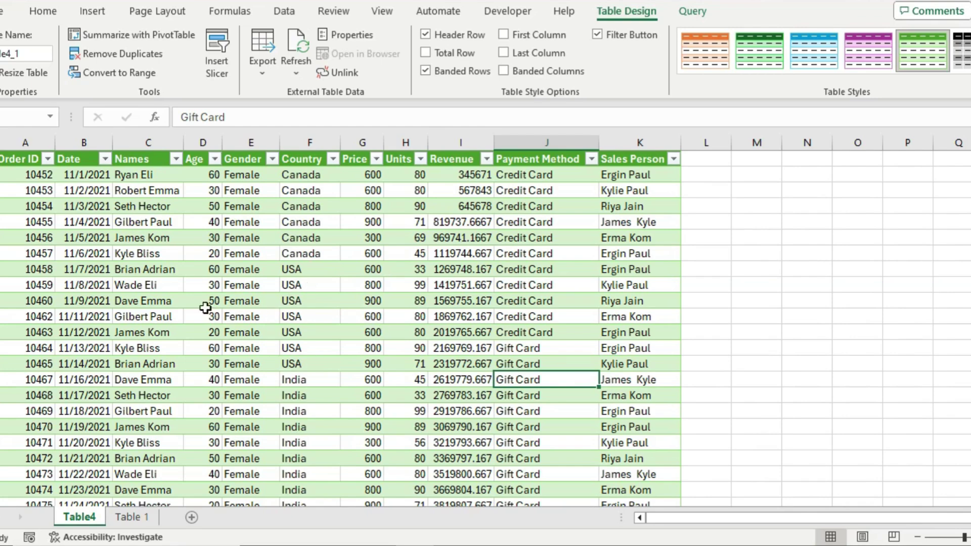
{"action": "left_click", "coordinate": [289, 255]}
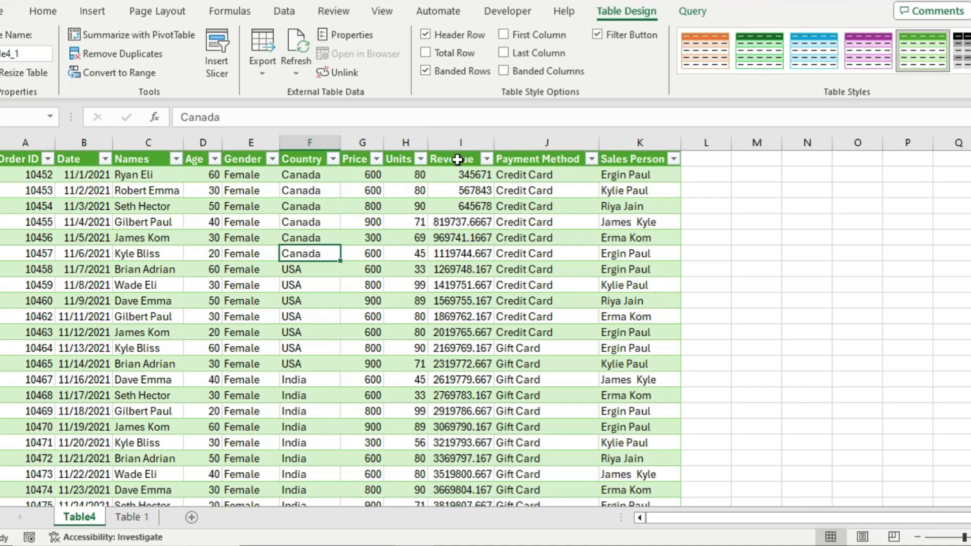
{"action": "left_click", "coordinate": [460, 143]}
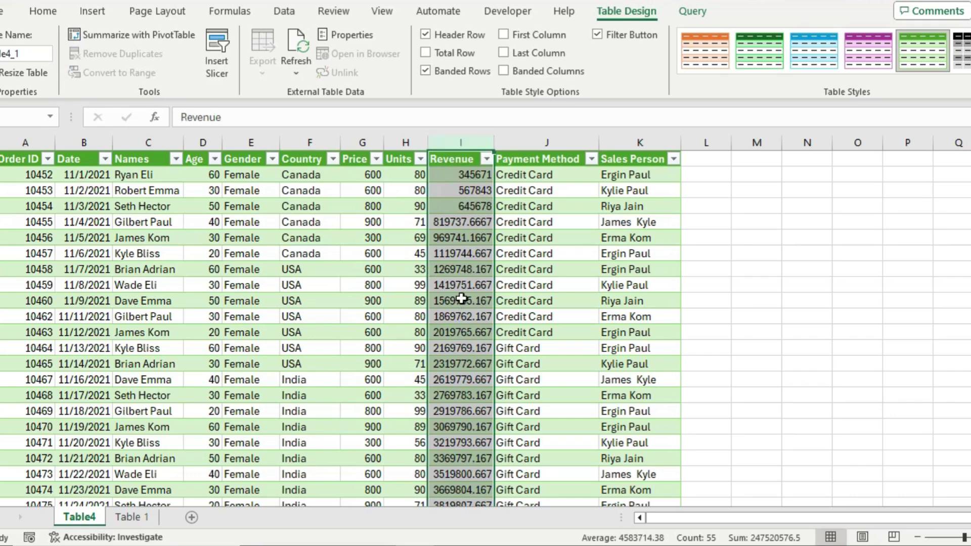
{"action": "scroll", "coordinate": [478, 259], "scroll_direction": "down", "scroll_amount": 11}
{"action": "scroll", "coordinate": [477, 259], "scroll_direction": "up", "scroll_amount": 11}
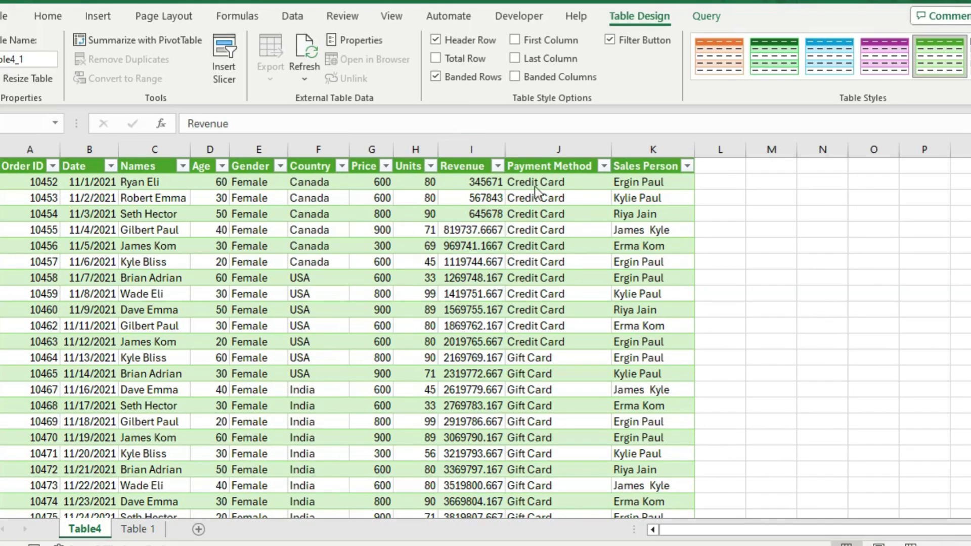
{"action": "left_click", "coordinate": [500, 150]}
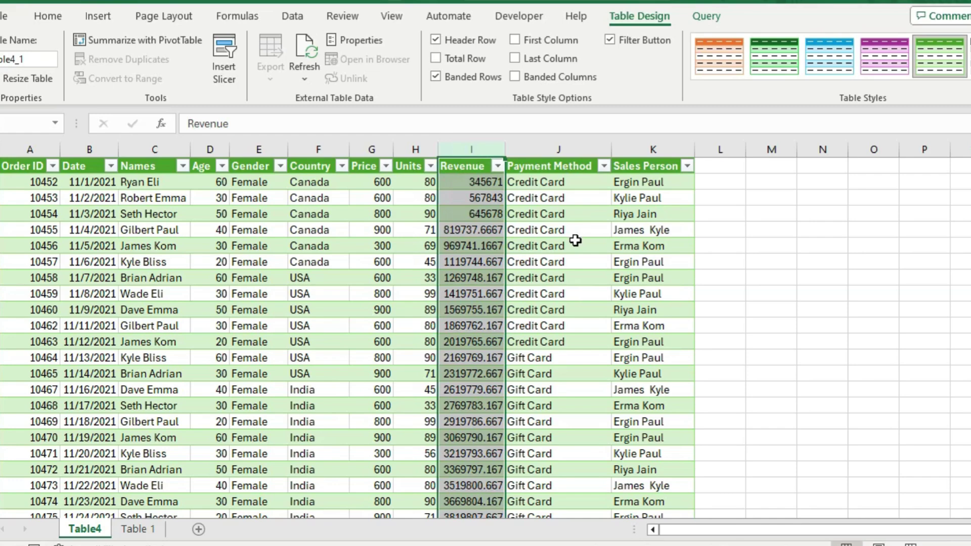
{"action": "left_click", "coordinate": [294, 16]}
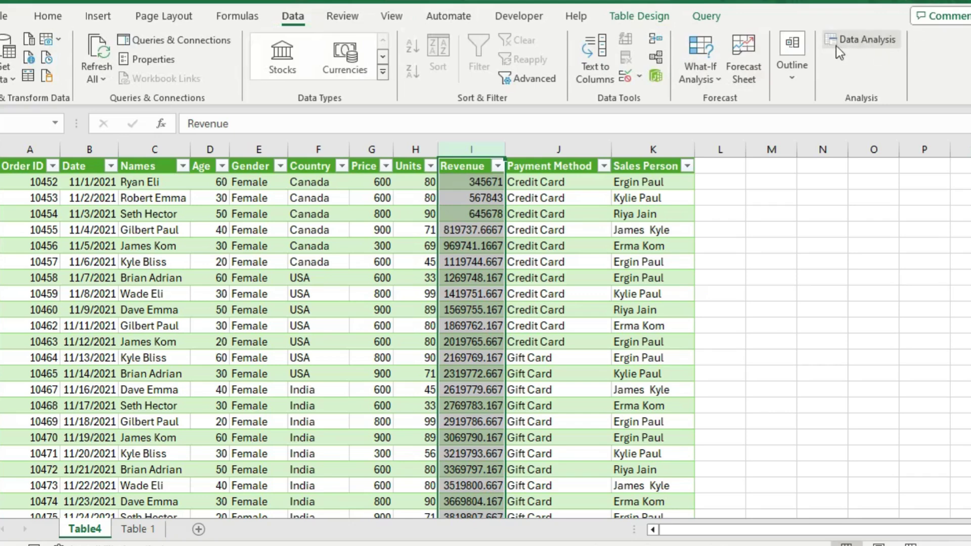
{"action": "left_click", "coordinate": [863, 38]}
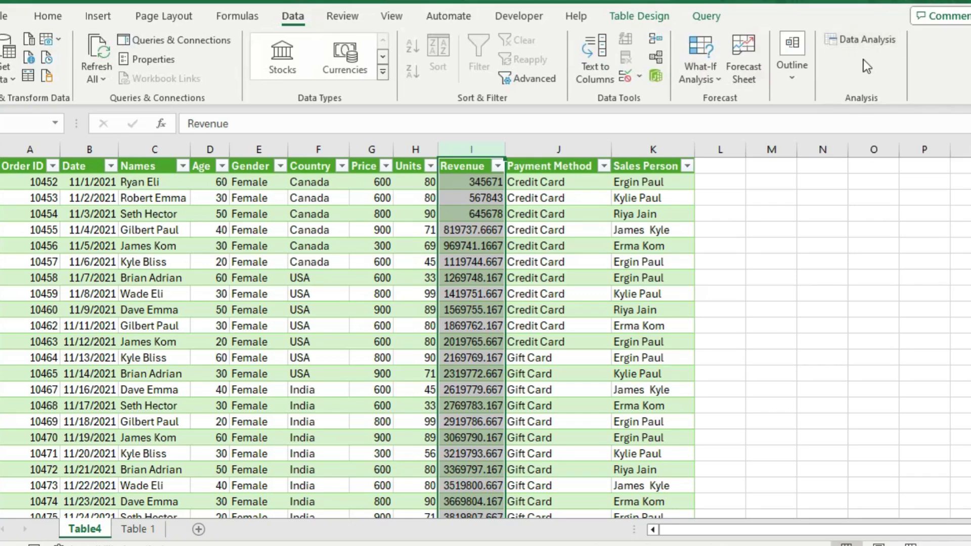
{"action": "right_click", "coordinate": [863, 59]}
{"action": "left_click", "coordinate": [903, 97]}
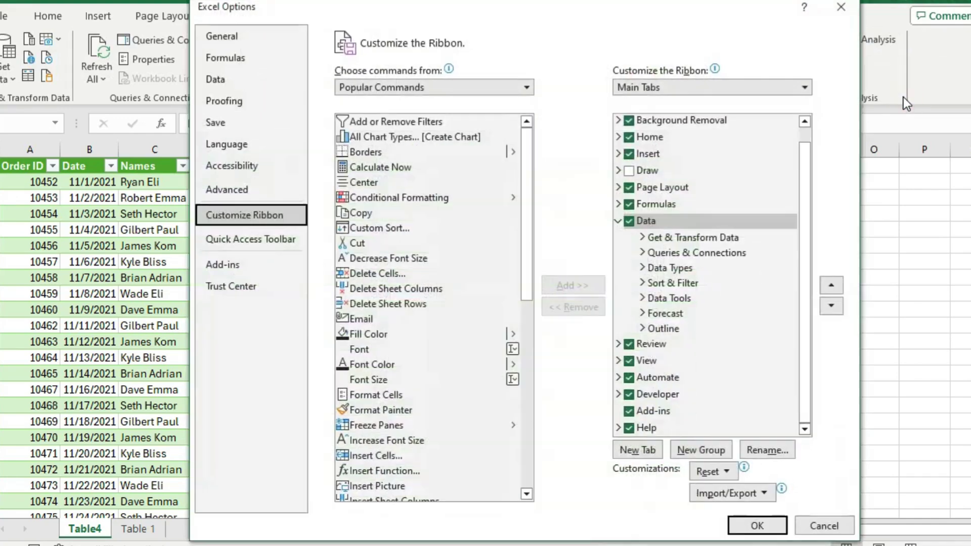
{"action": "left_click", "coordinate": [235, 264]}
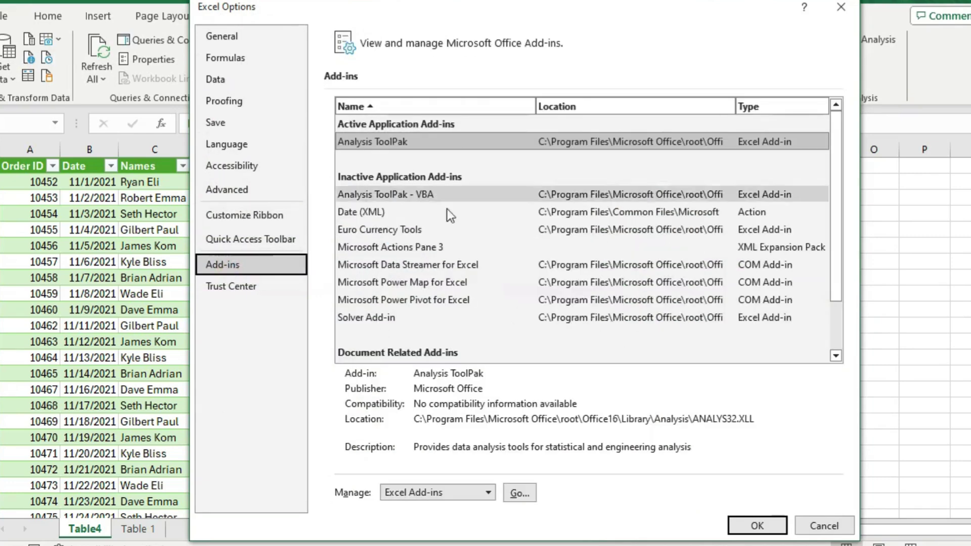
{"action": "left_click", "coordinate": [401, 144]}
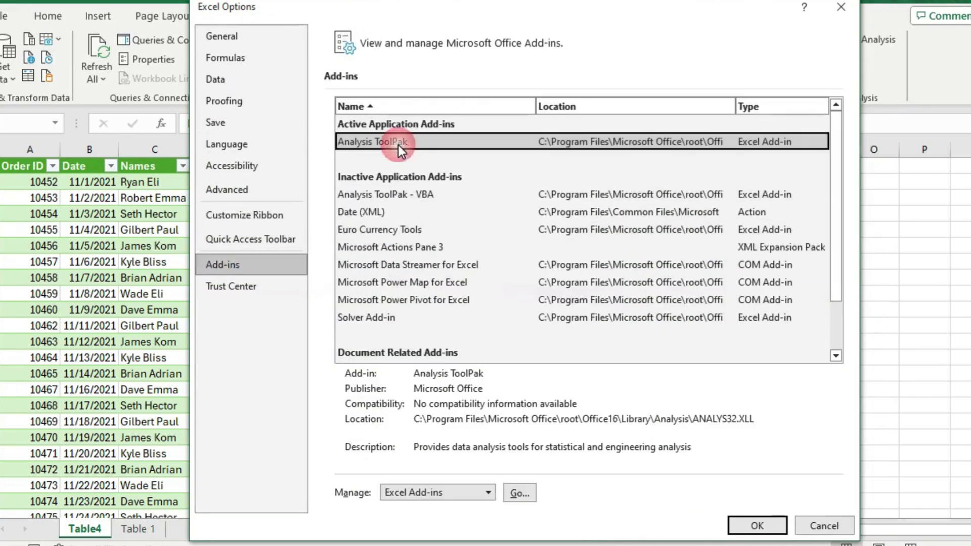
{"action": "left_click", "coordinate": [526, 490]}
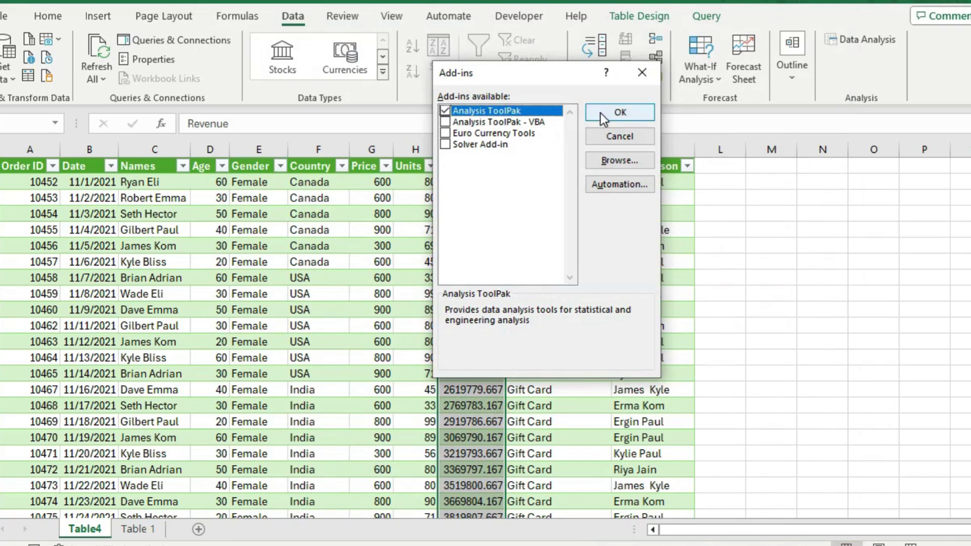
{"action": "left_click", "coordinate": [599, 113]}
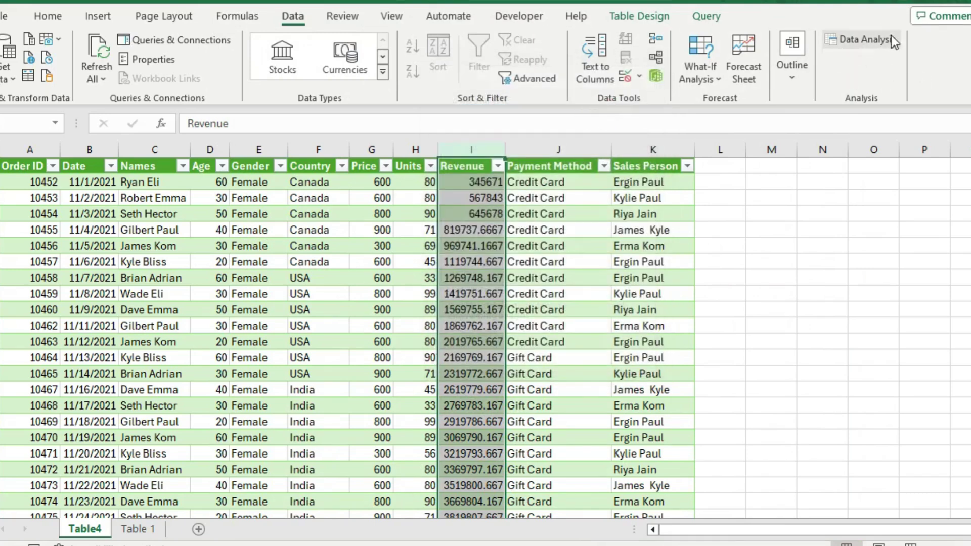
- Choose Descriptive Statistics and set the input range to Revenue cells $I$2:$I$55
{"action": "left_click", "coordinate": [857, 44]}
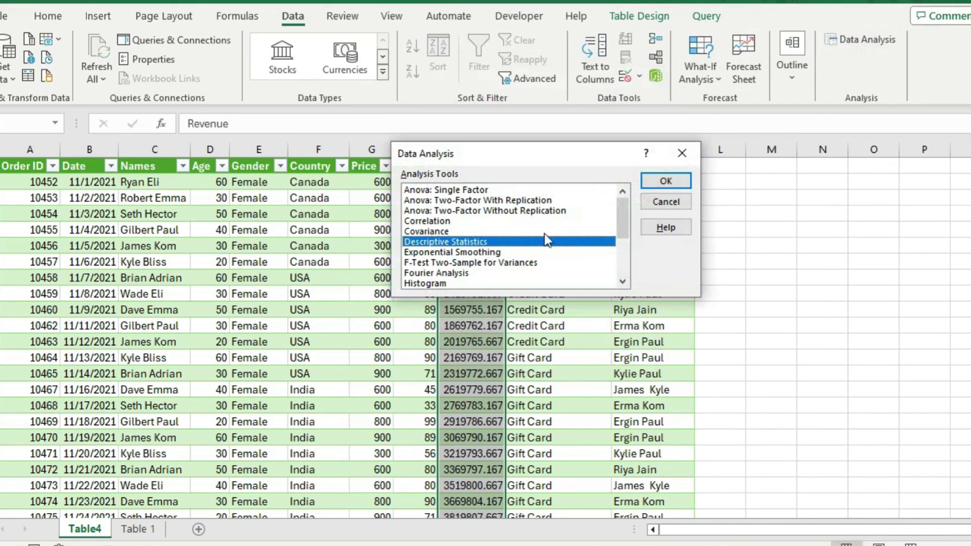
{"action": "left_click_drag", "start_coordinate": [550, 157], "coordinate": [496, 166]}
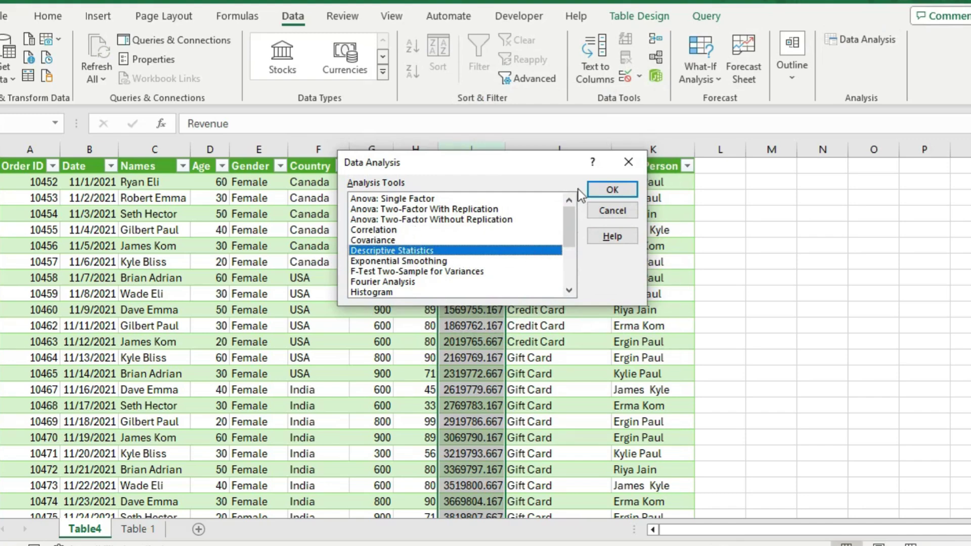
{"action": "left_click", "coordinate": [601, 189]}
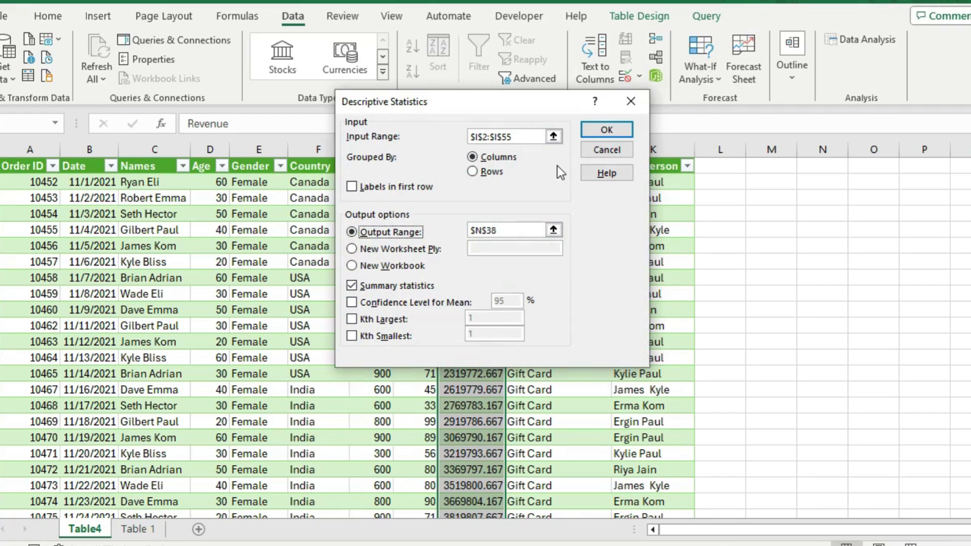
{"action": "left_click", "coordinate": [553, 137]}
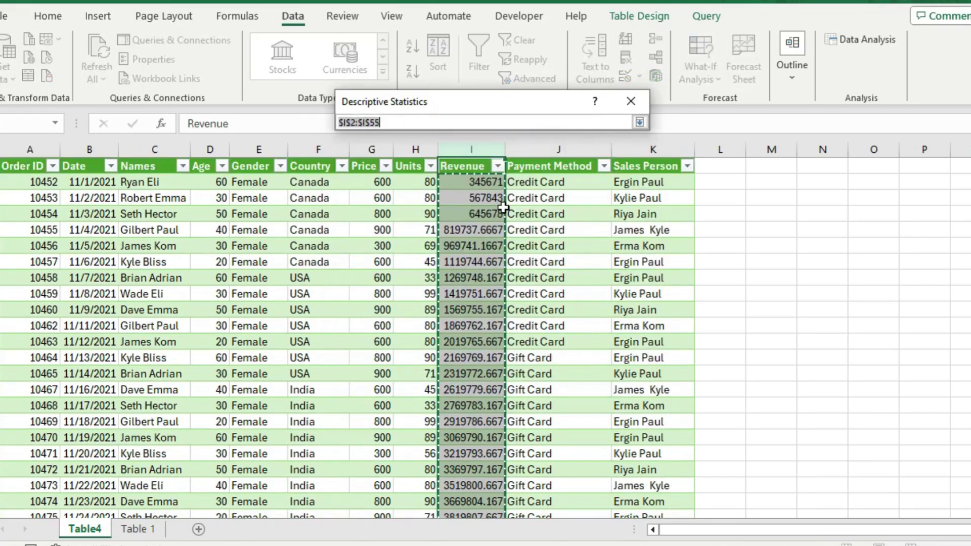
{"action": "left_click", "coordinate": [469, 186]}
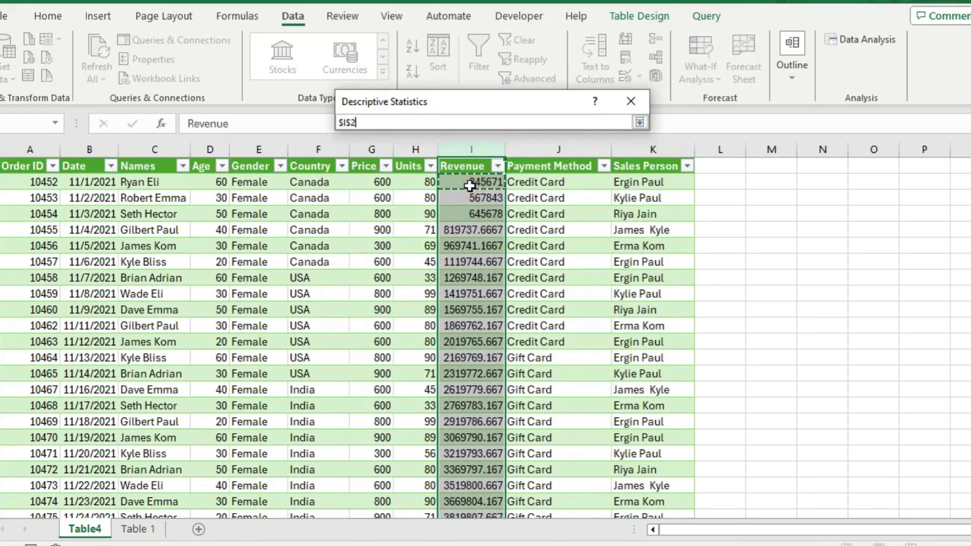
{"action": "key", "text": "ctrl+shift+Down"}
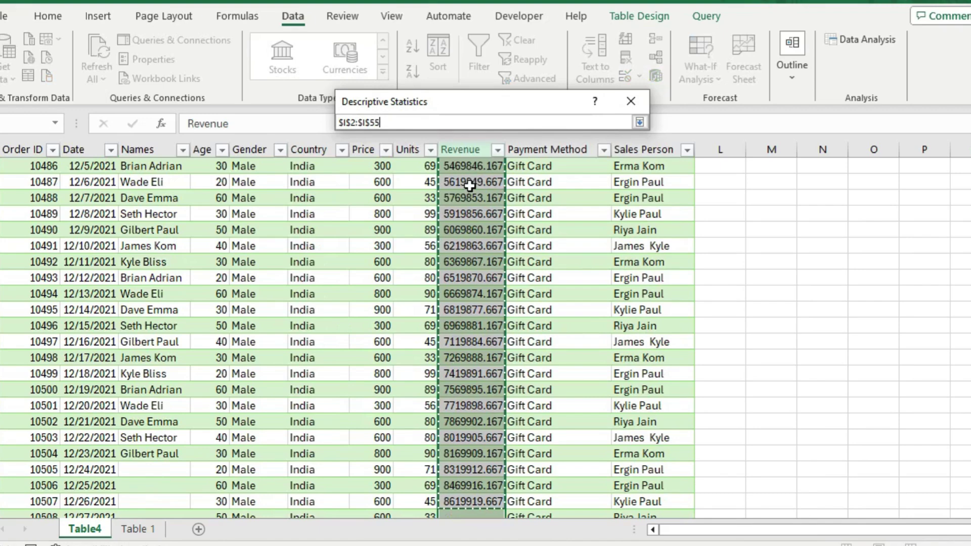
{"action": "left_click", "coordinate": [640, 122]}
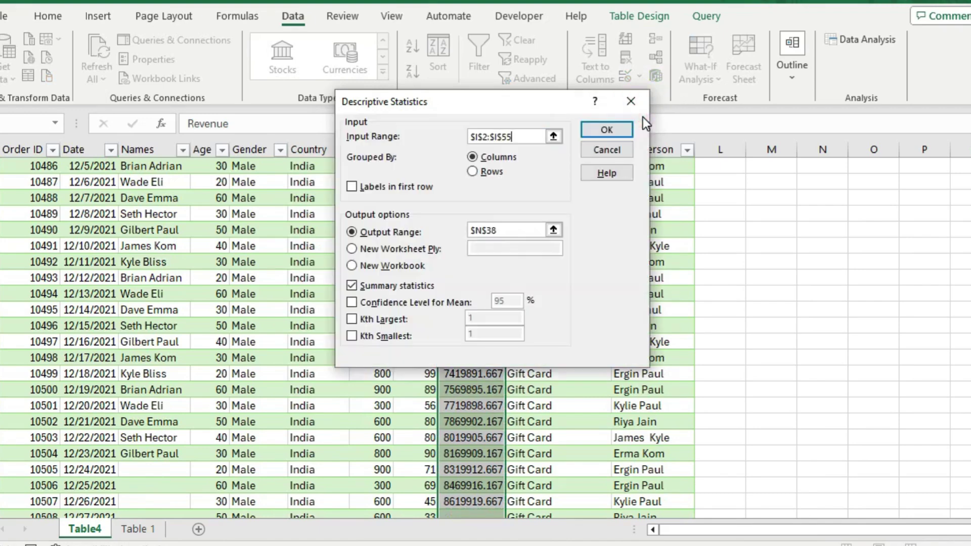
- Set the output range to $N$4 and tick Summary statistics
{"action": "left_click", "coordinate": [553, 231]}
{"action": "scroll", "coordinate": [687, 220], "scroll_direction": "up", "scroll_amount": 11}
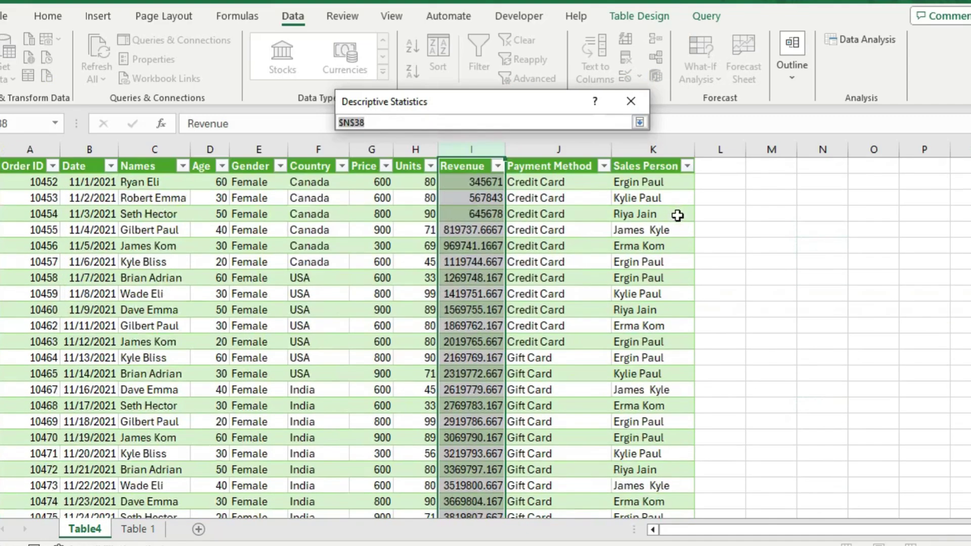
{"action": "left_click", "coordinate": [822, 212]}
{"action": "left_click", "coordinate": [640, 123]}
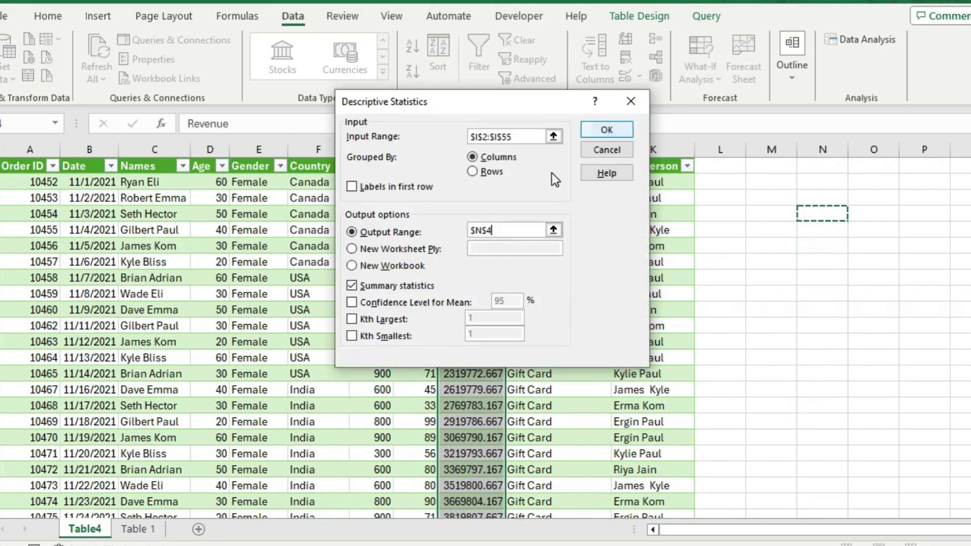
{"action": "left_click", "coordinate": [352, 286]}
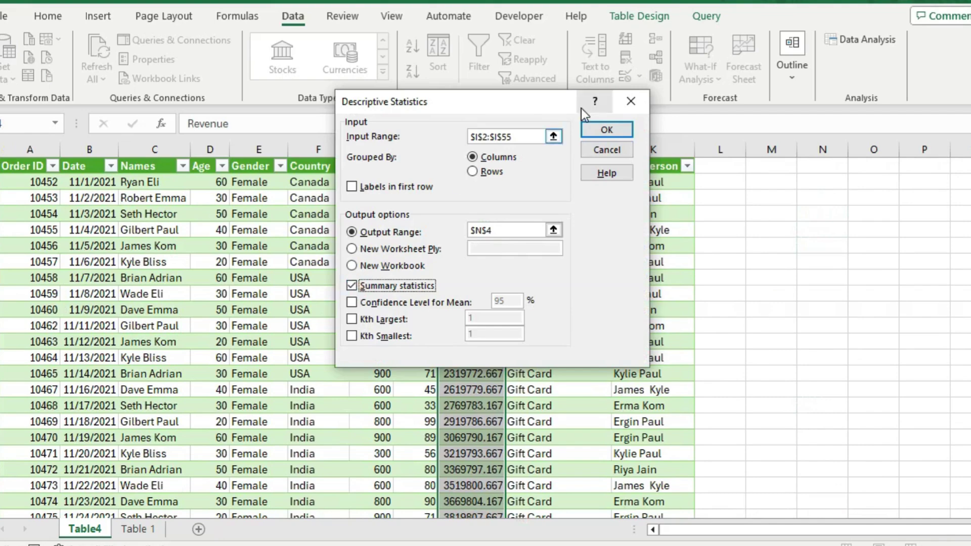
- Generate the Revenue statistics at N4 and review variance, kurtosis, minimum, maximum, median and mode
{"action": "left_click", "coordinate": [612, 132]}
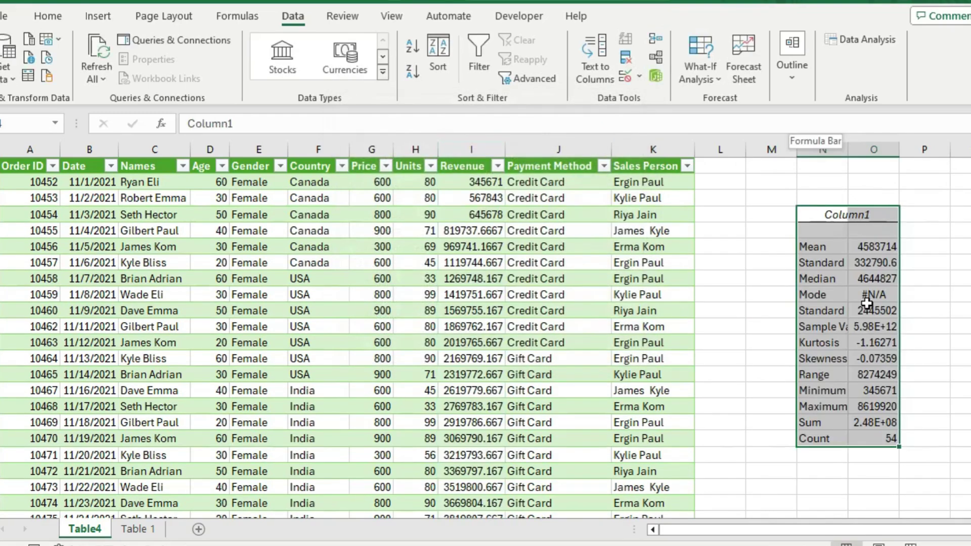
{"action": "left_click", "coordinate": [885, 325]}
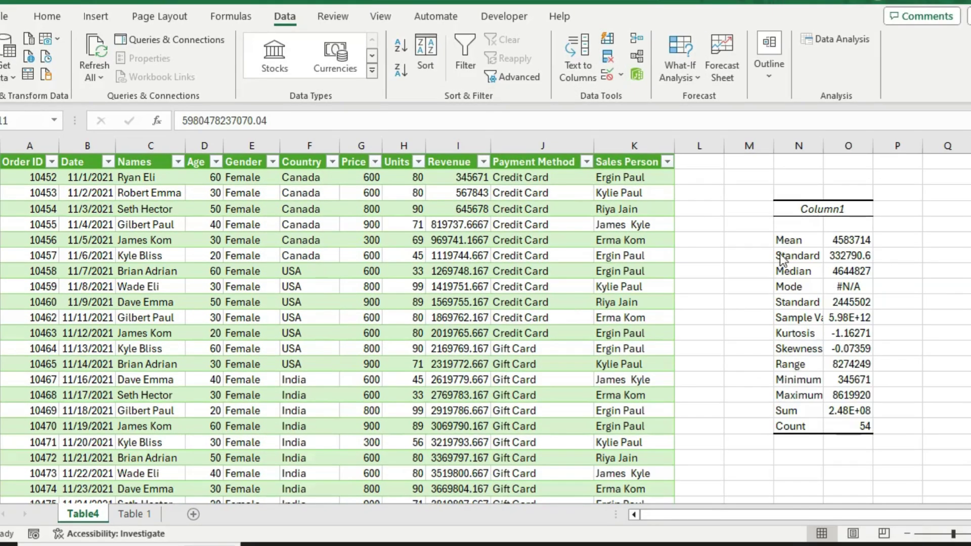
{"action": "left_click", "coordinate": [797, 334]}
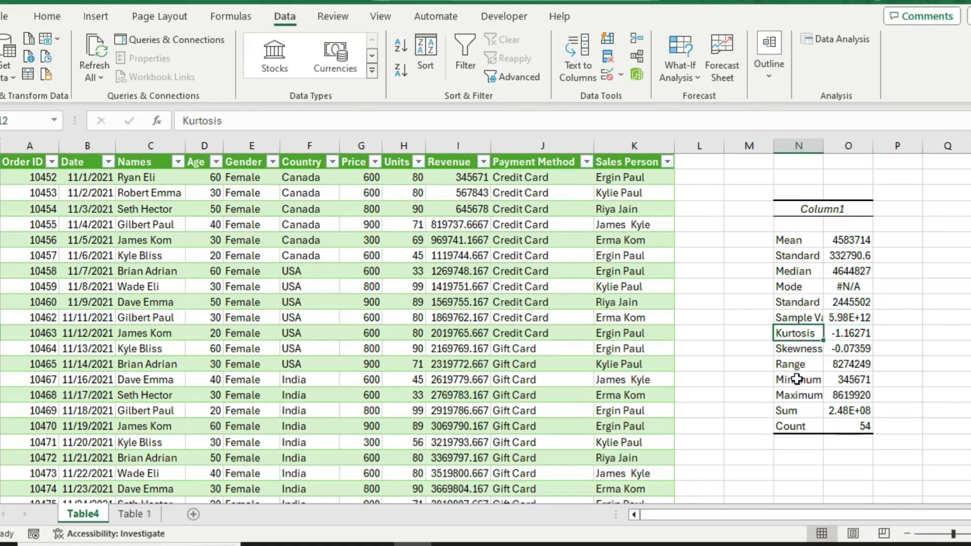
{"action": "left_click", "coordinate": [799, 380]}
{"action": "left_click", "coordinate": [797, 397]}
{"action": "left_click", "coordinate": [802, 271]}
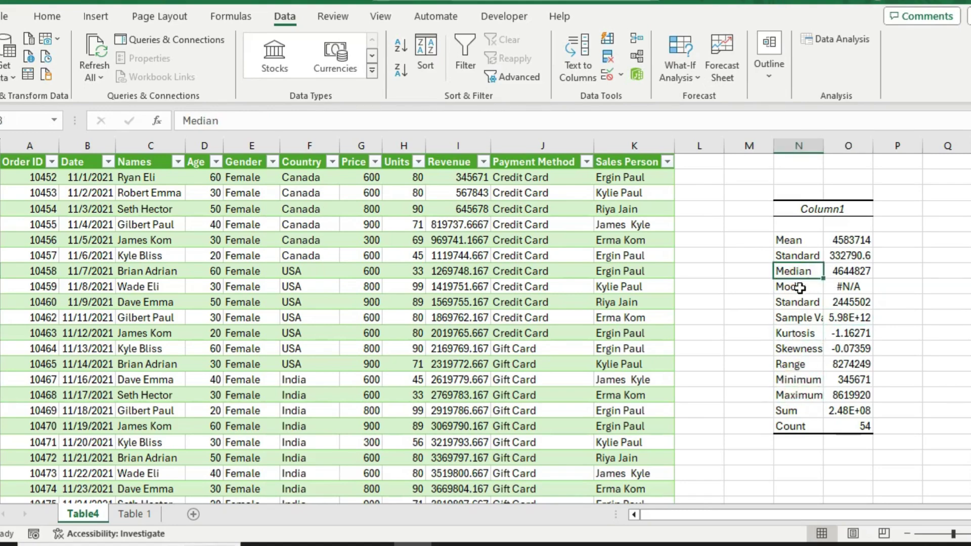
{"action": "left_click", "coordinate": [800, 286]}
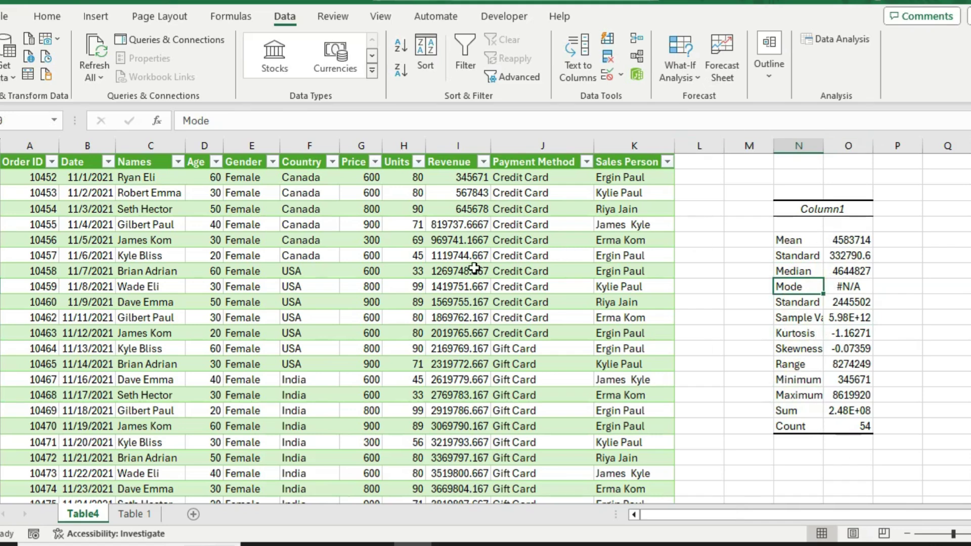
{"action": "left_click", "coordinate": [634, 146]}
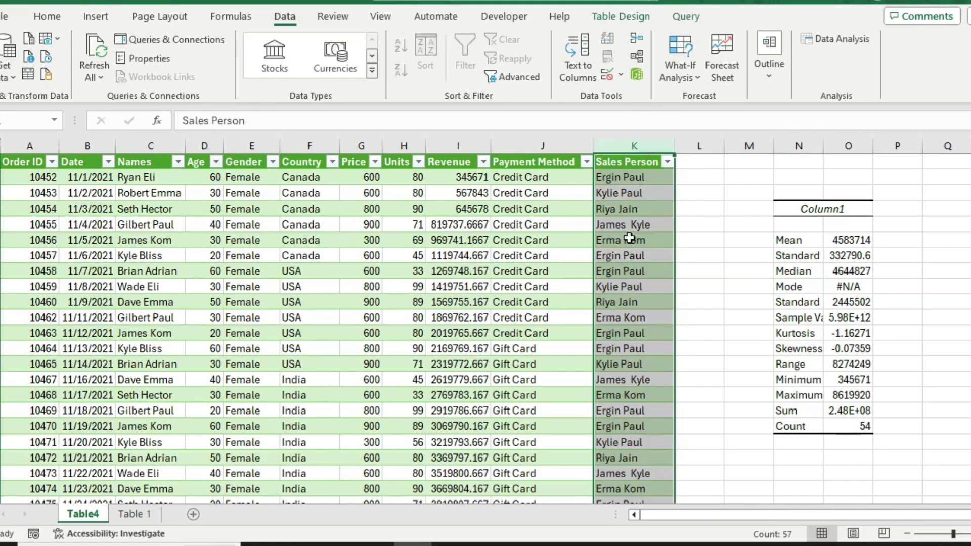
- Create a PivotTable from the sales table Table4_1 on a new worksheet
{"action": "left_click", "coordinate": [262, 363]}
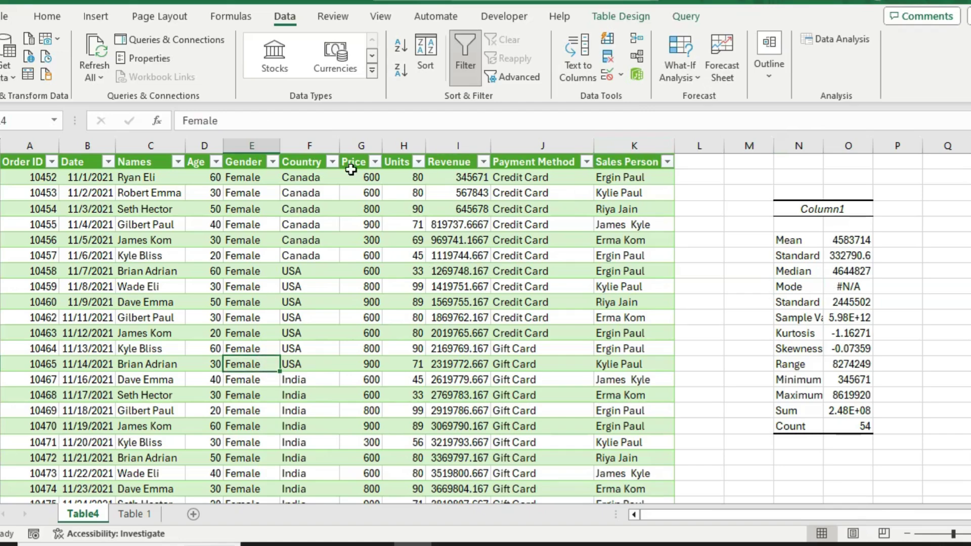
{"action": "left_click", "coordinate": [432, 258]}
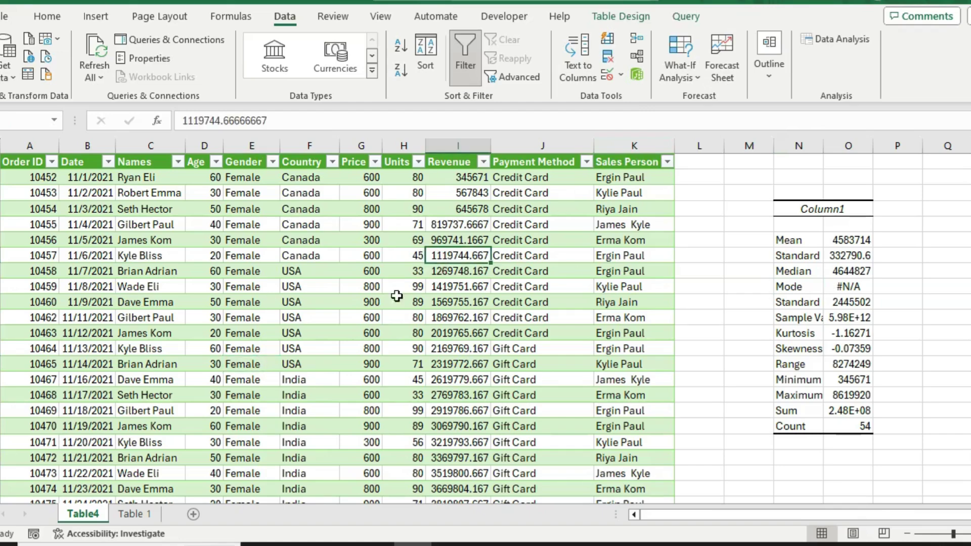
{"action": "left_click", "coordinate": [96, 14]}
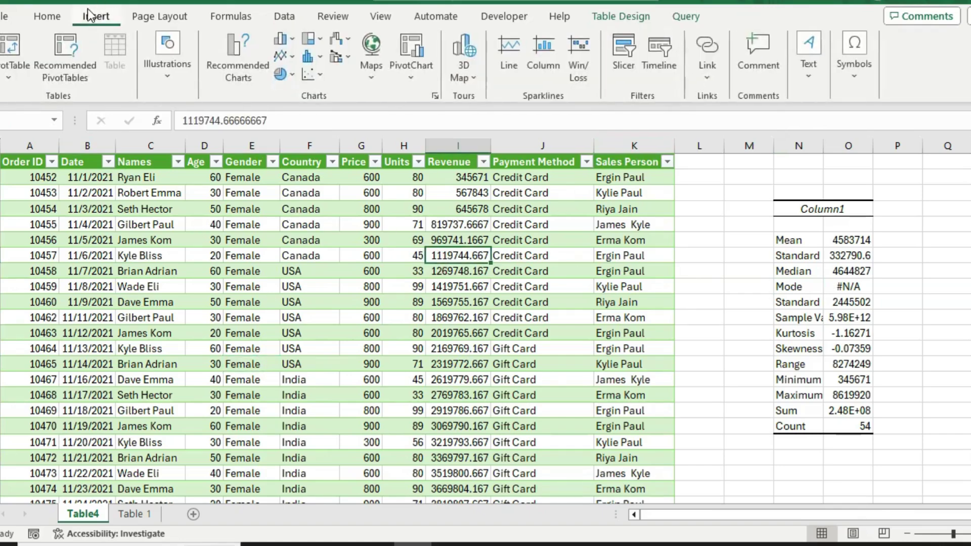
{"action": "left_click", "coordinate": [15, 47]}
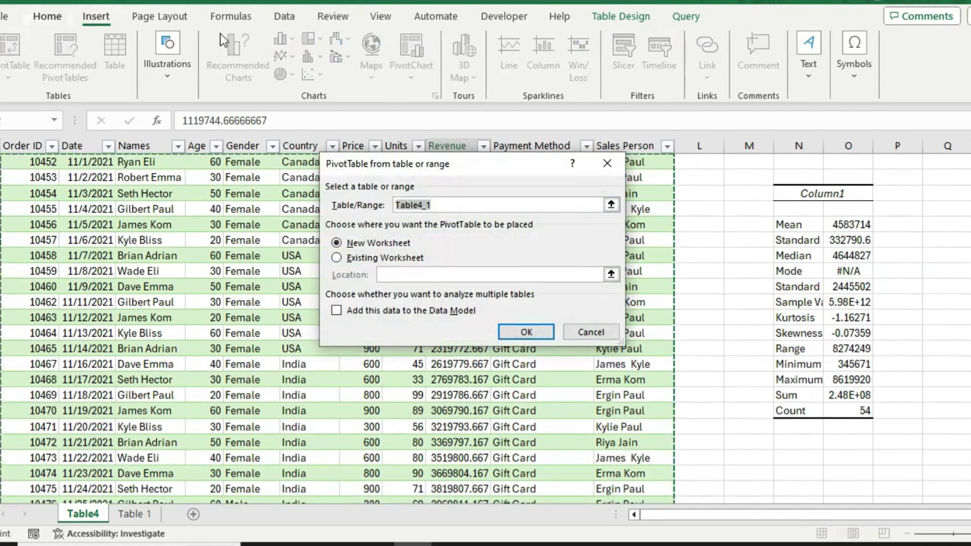
{"action": "left_click", "coordinate": [510, 335]}
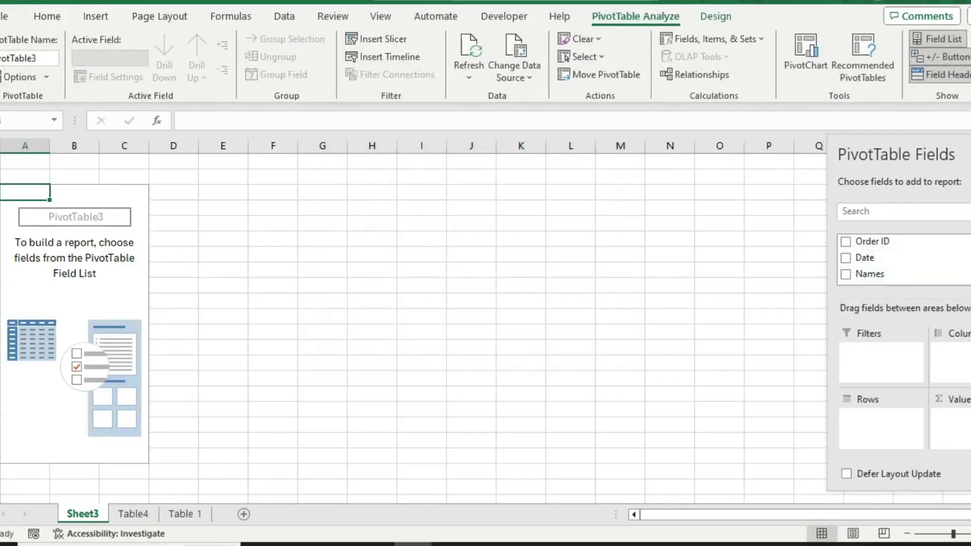
- Add Revenue as the summed value and Sales Person as the row field
{"action": "scroll", "coordinate": [891, 276], "scroll_direction": "down", "scroll_amount": 5}
{"action": "scroll", "coordinate": [890, 276], "scroll_direction": "up", "scroll_amount": 2}
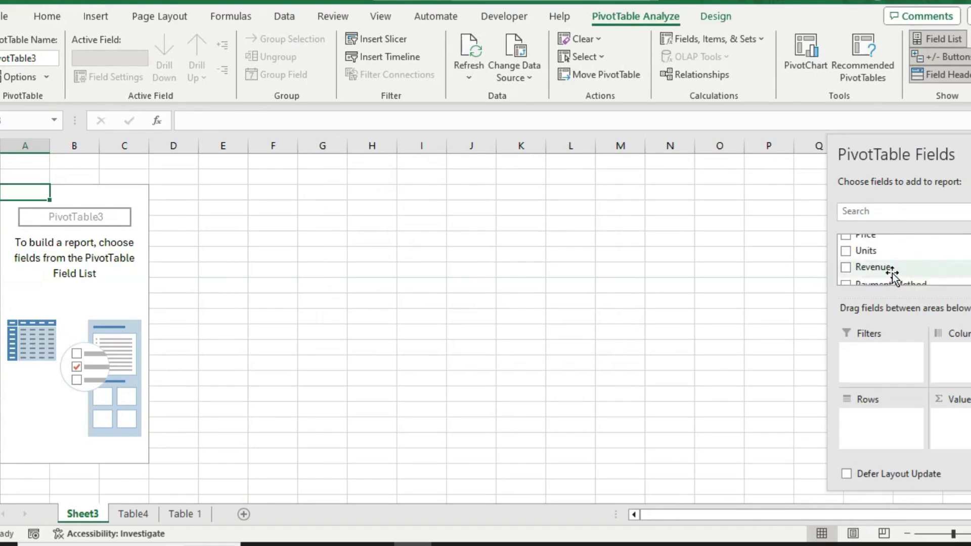
{"action": "left_click_drag", "start_coordinate": [890, 275], "coordinate": [961, 434]}
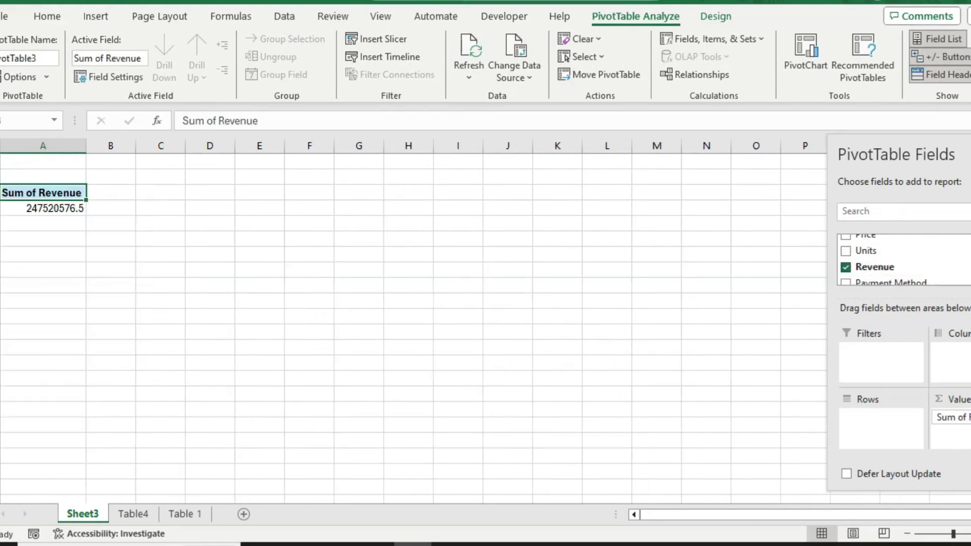
{"action": "scroll", "coordinate": [891, 260], "scroll_direction": "down", "scroll_amount": 2}
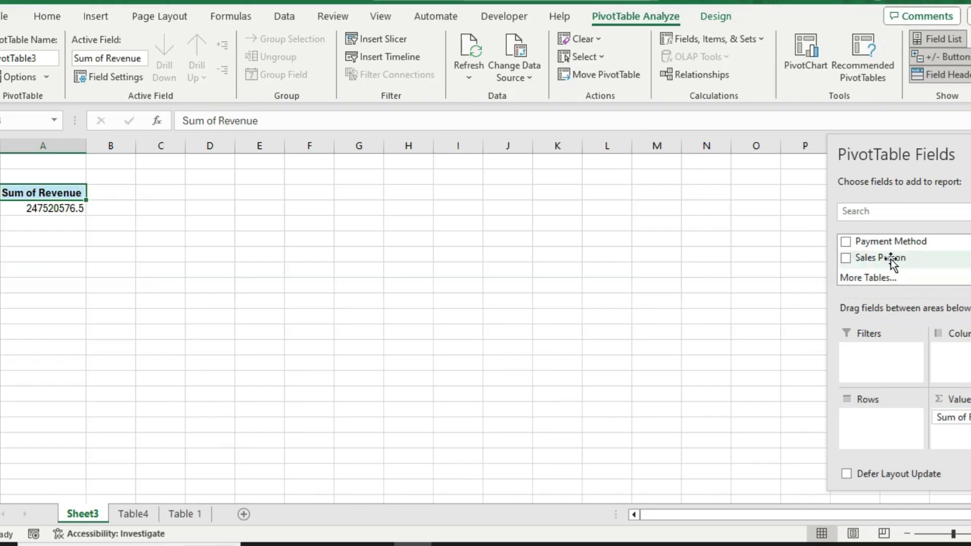
{"action": "left_click_drag", "start_coordinate": [890, 260], "coordinate": [867, 422]}
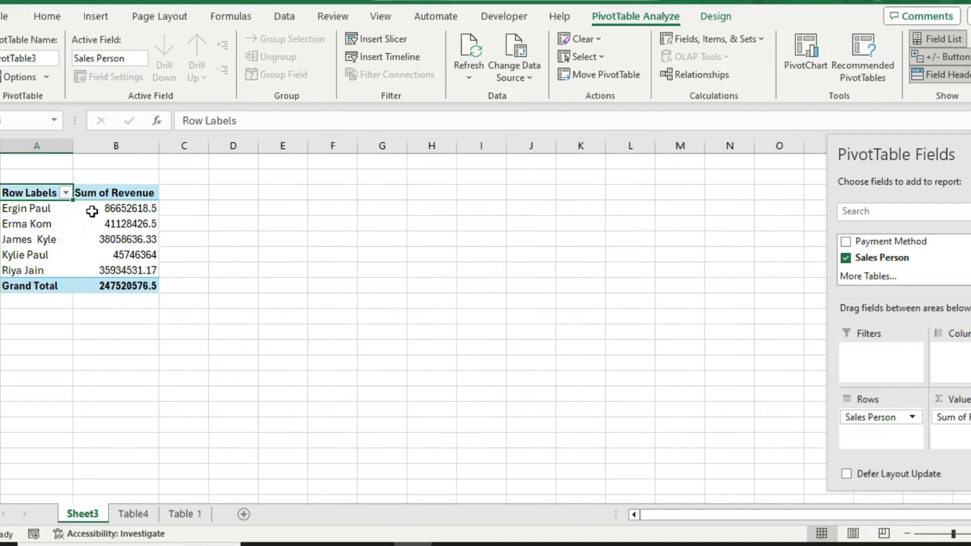
- Sort the pivot by Sum of Revenue largest to smallest, led by 86652618.5
{"action": "left_click", "coordinate": [143, 207]}
{"action": "right_click", "coordinate": [122, 209]}
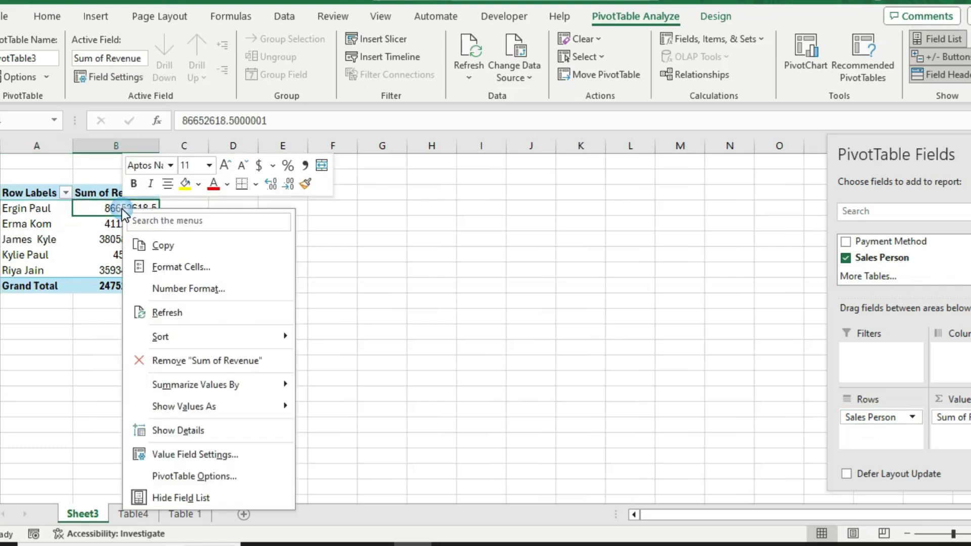
{"action": "mouse_move", "coordinate": [266, 337]}
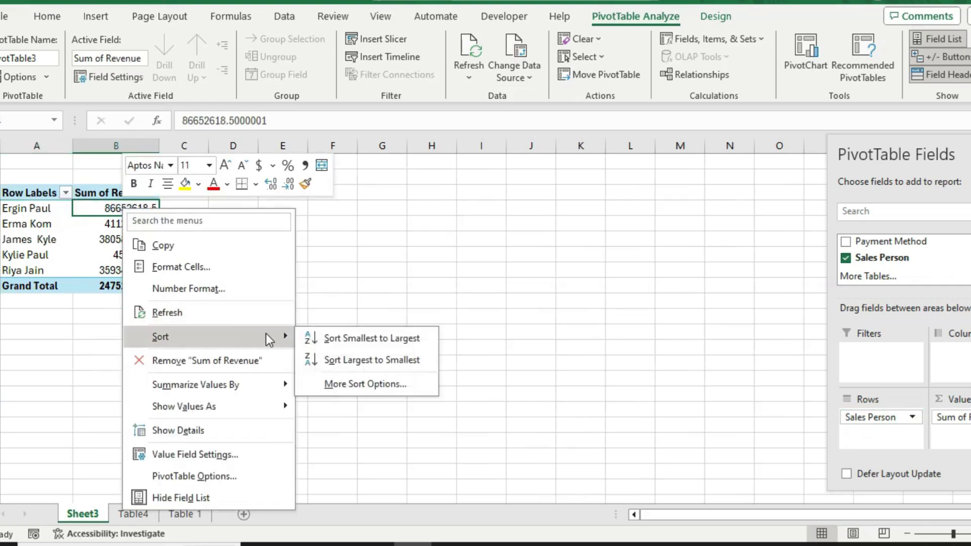
{"action": "left_click", "coordinate": [358, 359]}
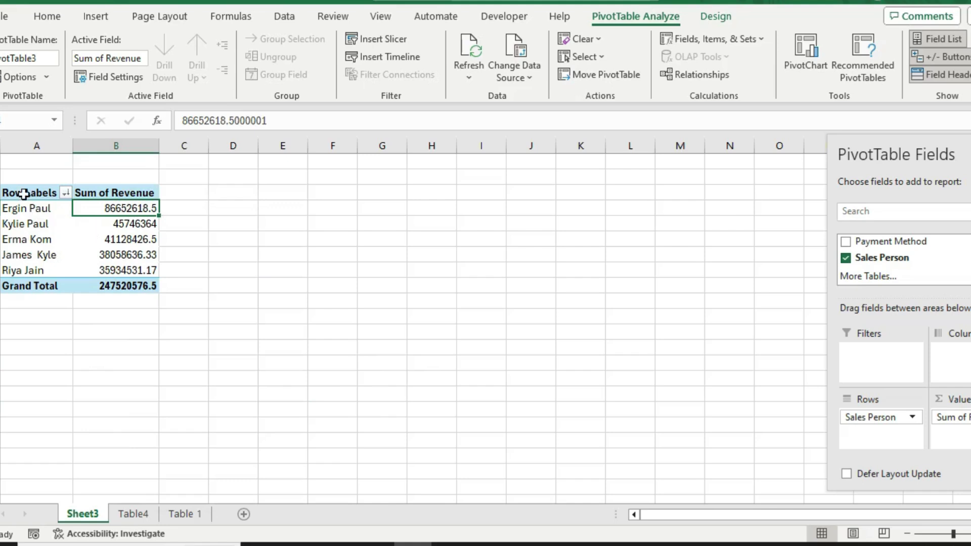
{"action": "left_click", "coordinate": [51, 226]}
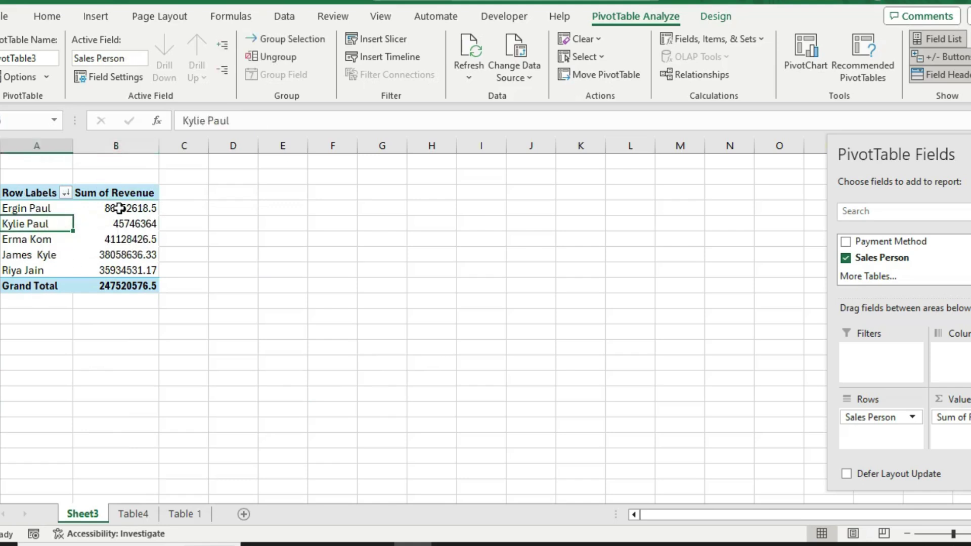
{"action": "mouse_move", "coordinate": [123, 208]}
- Copy the Sales Person pivot table and paste a second copy at A12
{"action": "left_click_drag", "start_coordinate": [27, 198], "coordinate": [127, 286]}
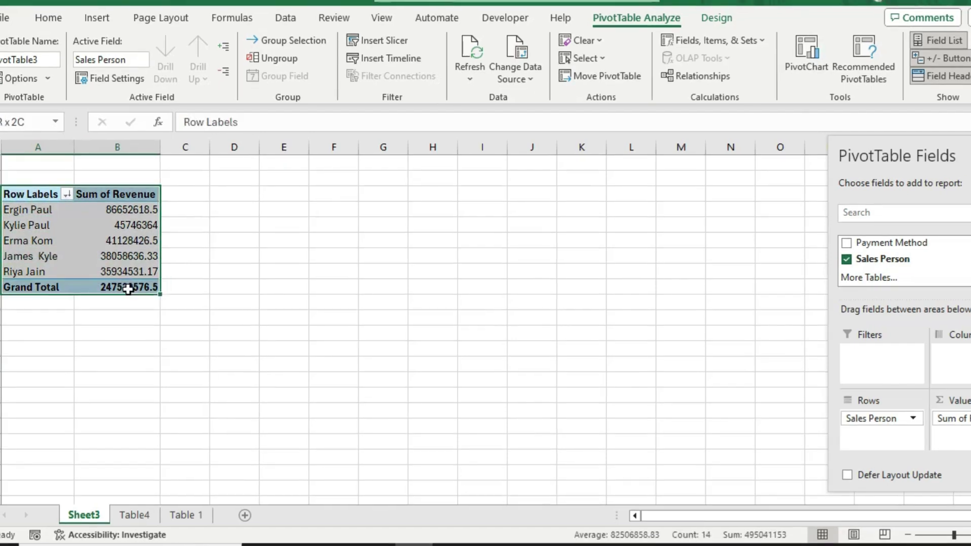
{"action": "key", "text": "ctrl+c"}
{"action": "left_click", "coordinate": [60, 331]}
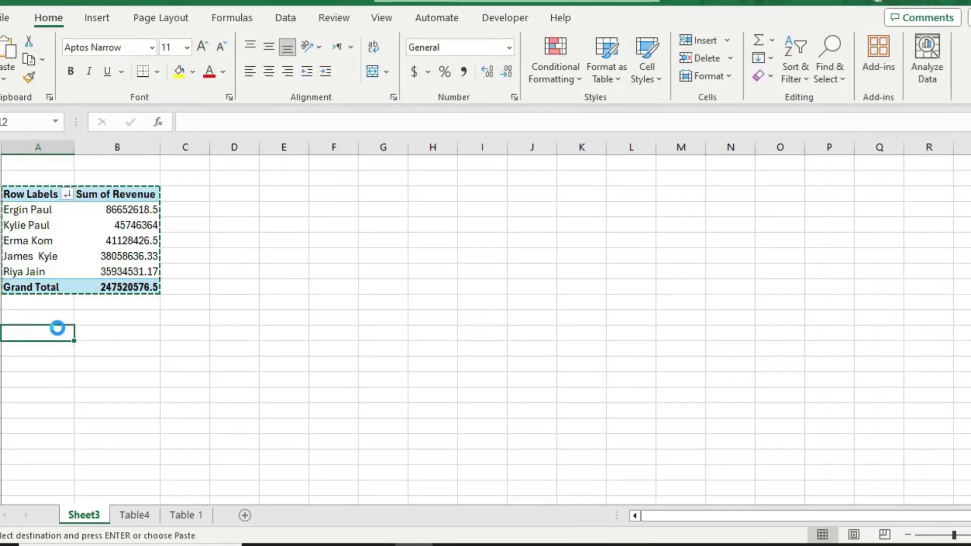
{"action": "key", "text": "ctrl+v"}
{"action": "left_click", "coordinate": [133, 380]}
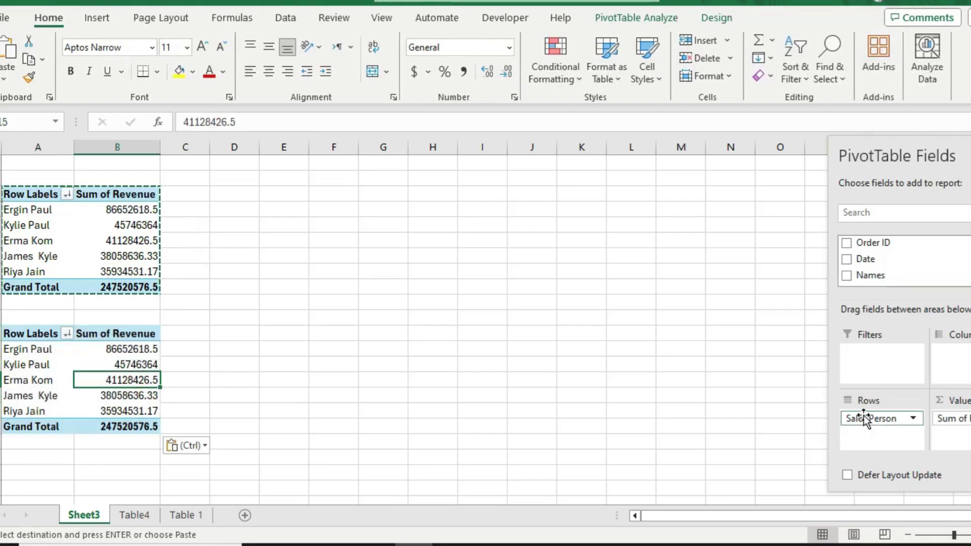
- Replace Sales Person with Gender in the copy's rows and add Sum of Units
{"action": "left_click_drag", "start_coordinate": [866, 419], "coordinate": [762, 319]}
{"action": "scroll", "coordinate": [900, 259], "scroll_direction": "down", "scroll_amount": 2}
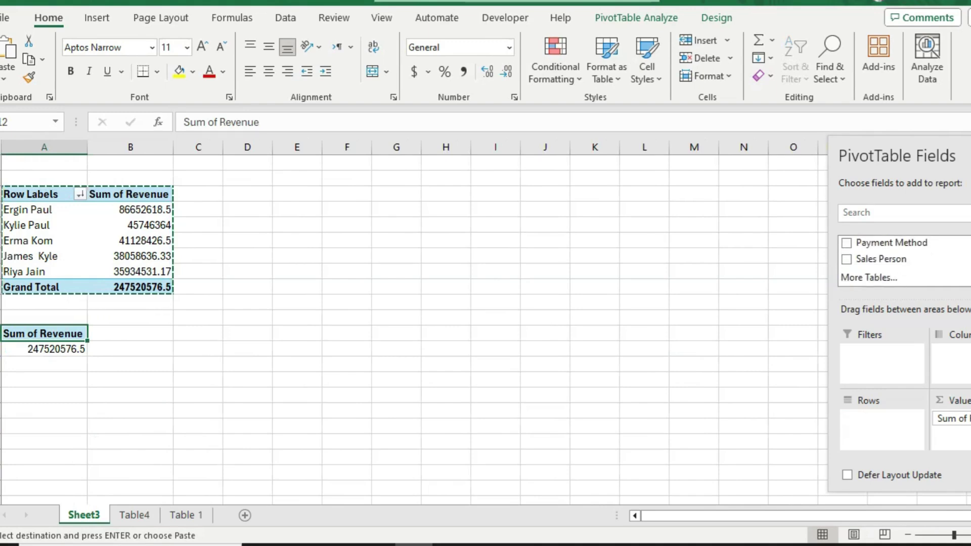
{"action": "scroll", "coordinate": [900, 260], "scroll_direction": "up", "scroll_amount": 2}
{"action": "scroll", "coordinate": [900, 261], "scroll_direction": "down", "scroll_amount": 1}
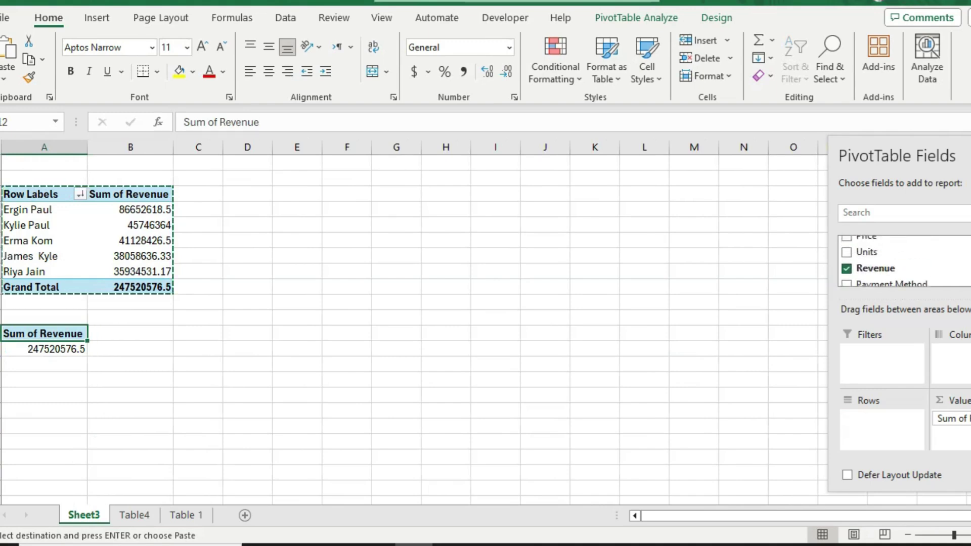
{"action": "scroll", "coordinate": [900, 261], "scroll_direction": "up", "scroll_amount": 2}
{"action": "left_click_drag", "start_coordinate": [897, 243], "coordinate": [892, 433]}
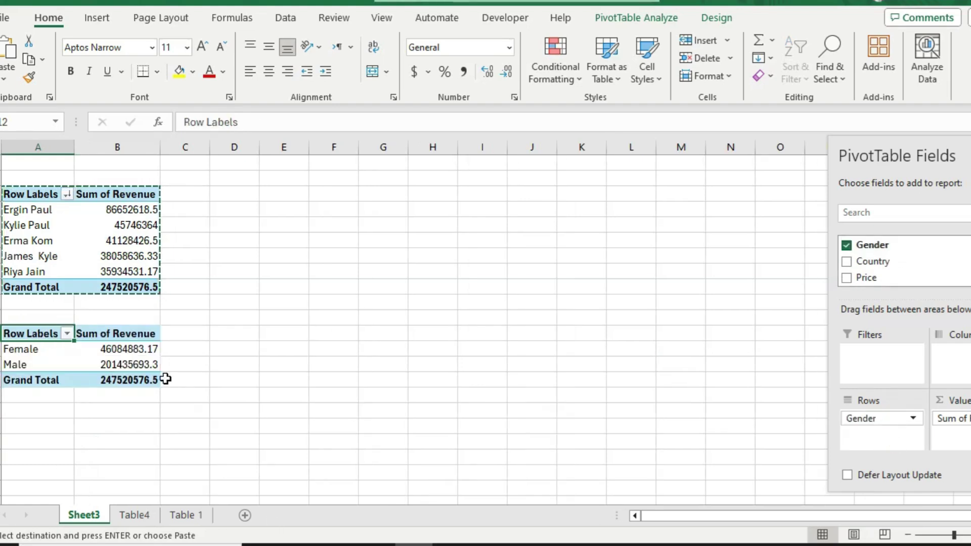
{"action": "scroll", "coordinate": [889, 273], "scroll_direction": "down", "scroll_amount": 2}
{"action": "scroll", "coordinate": [888, 273], "scroll_direction": "up", "scroll_amount": 2}
{"action": "scroll", "coordinate": [888, 261], "scroll_direction": "up", "scroll_amount": 1}
{"action": "scroll", "coordinate": [889, 261], "scroll_direction": "down", "scroll_amount": 3}
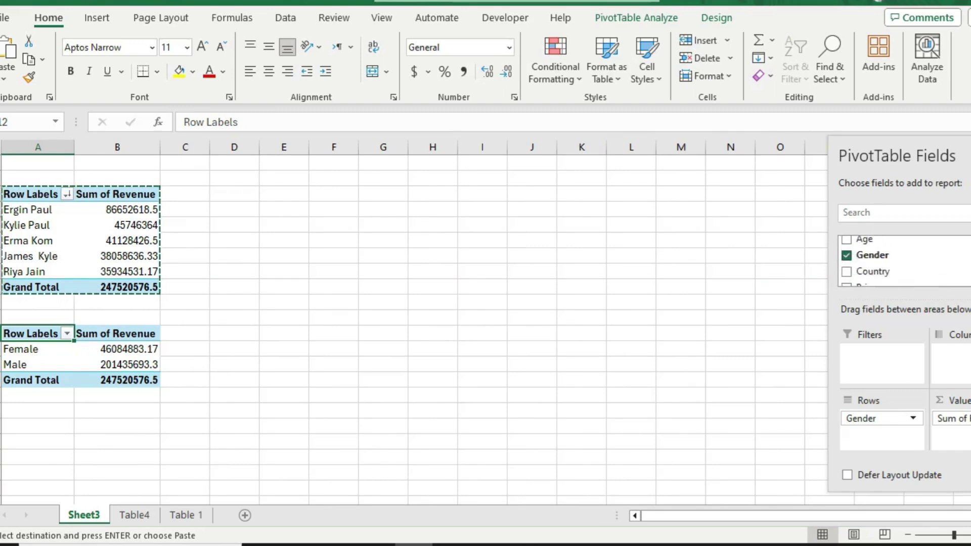
{"action": "left_click_drag", "start_coordinate": [867, 252], "coordinate": [964, 458]}
{"action": "scroll", "coordinate": [479, 329], "scroll_direction": "up", "scroll_amount": 4}
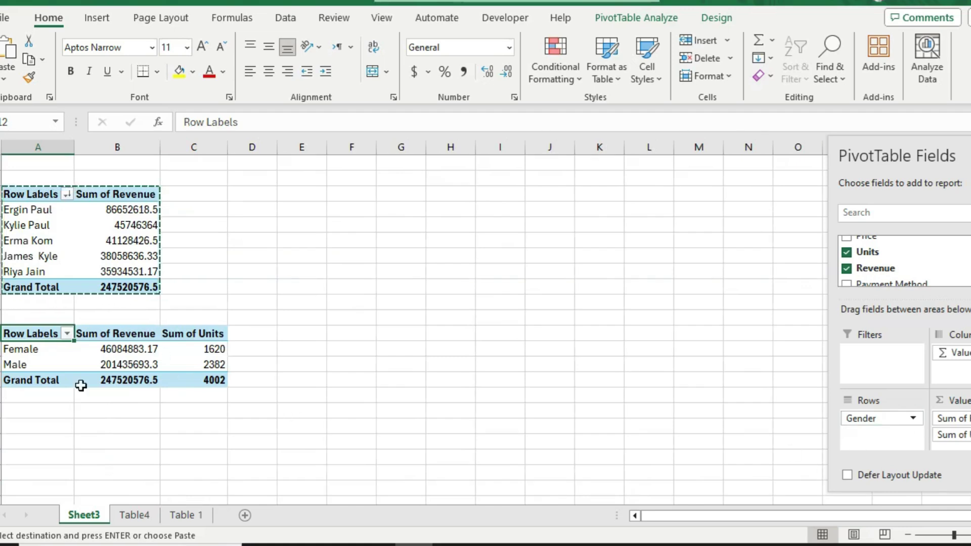
- Show Sum of Units as % of Grand Total: Female 40.48%, Male 59.52%
{"action": "left_click", "coordinate": [204, 349]}
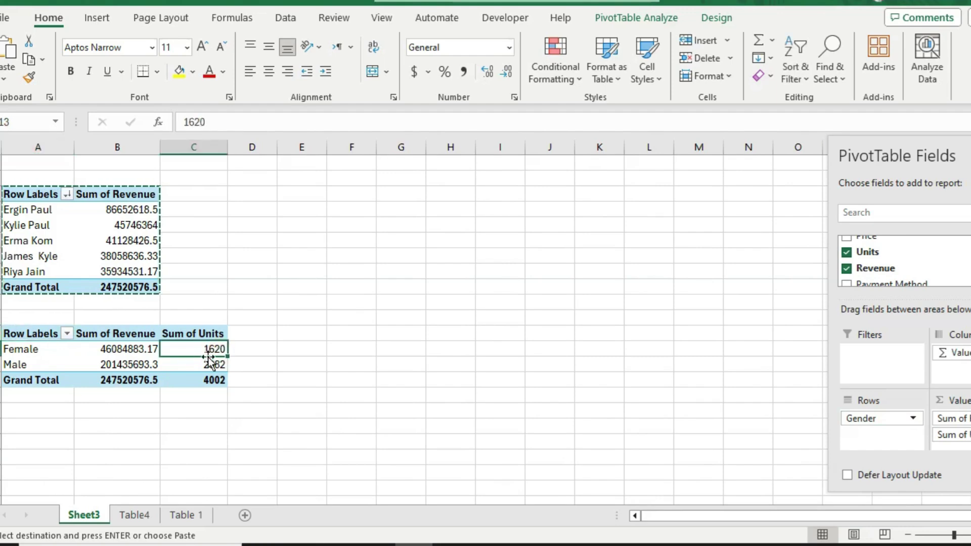
{"action": "right_click", "coordinate": [202, 349]}
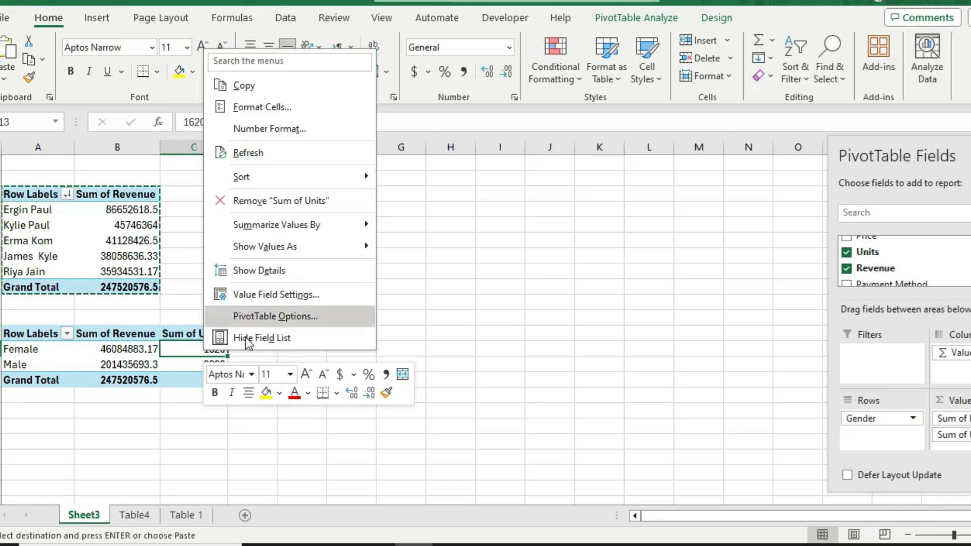
{"action": "mouse_move", "coordinate": [344, 249]}
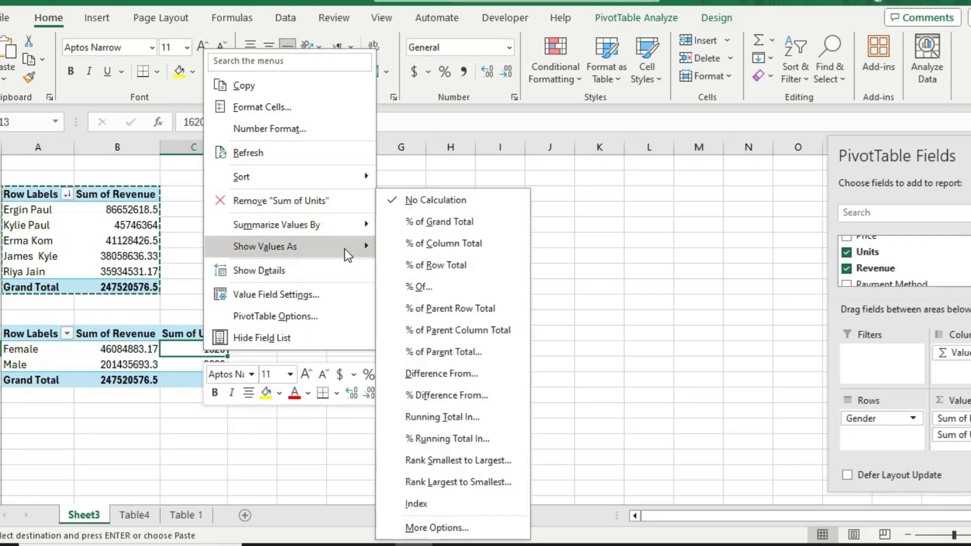
{"action": "left_click", "coordinate": [432, 226]}
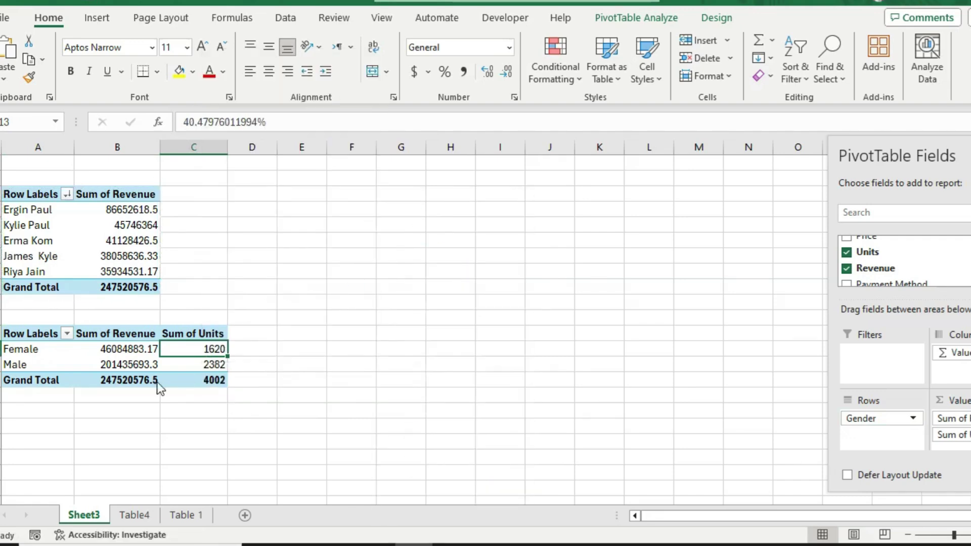
{"action": "left_click", "coordinate": [193, 363]}
{"action": "left_click", "coordinate": [179, 352]}
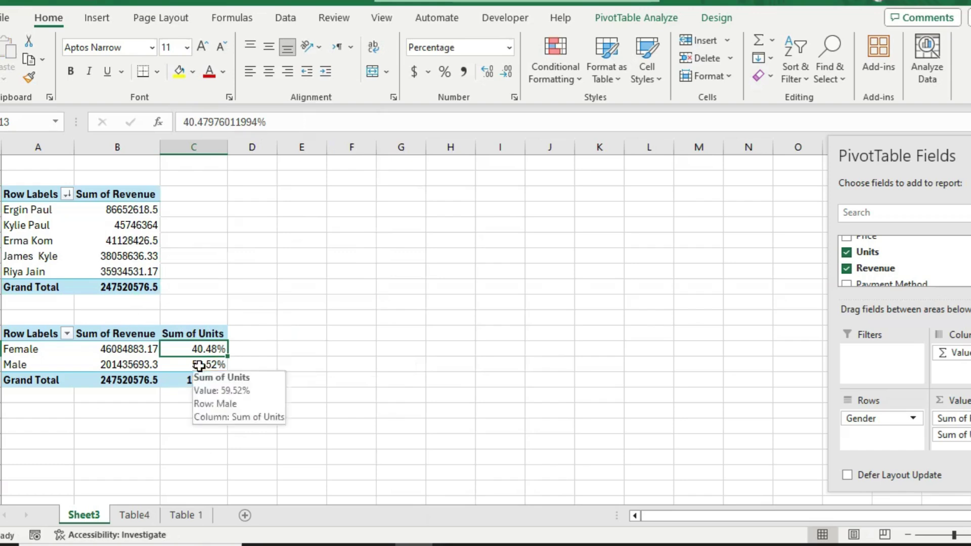
- Run Analyze Data on the Table4 sales table
{"action": "left_click", "coordinate": [134, 514]}
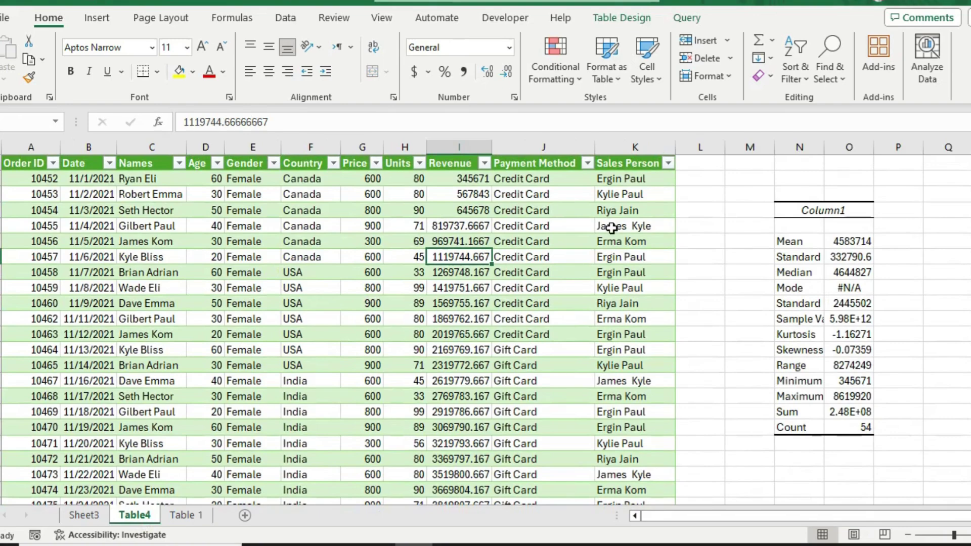
{"action": "left_click", "coordinate": [611, 228]}
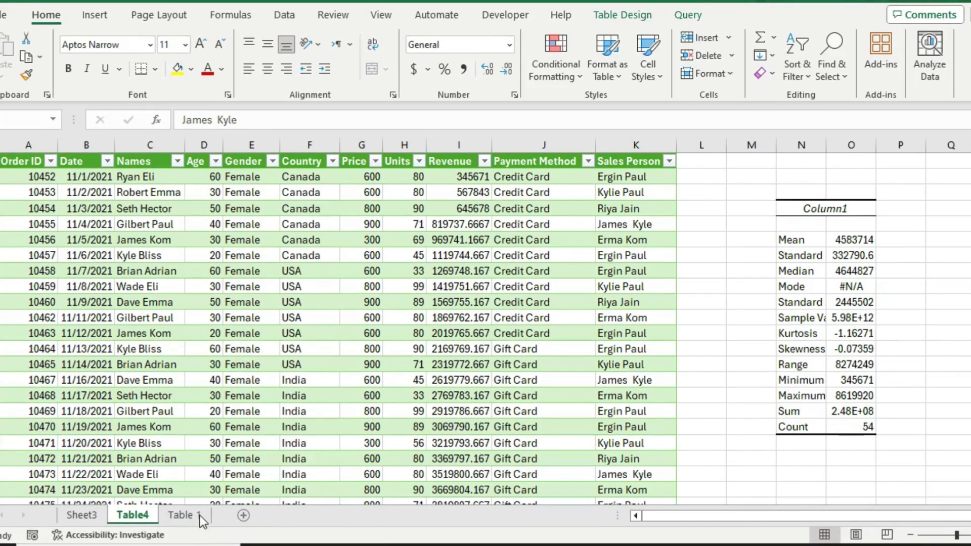
{"action": "left_click", "coordinate": [200, 514]}
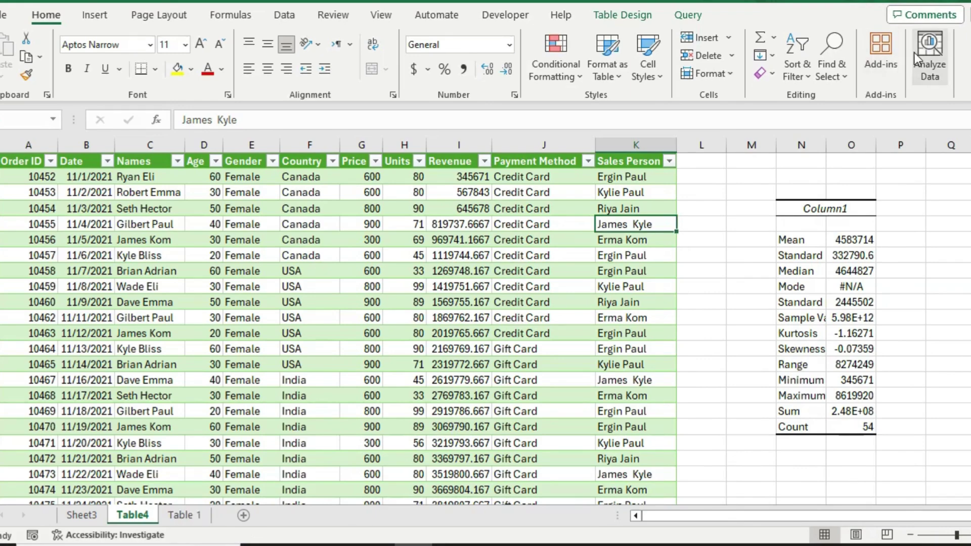
{"action": "left_click", "coordinate": [940, 50]}
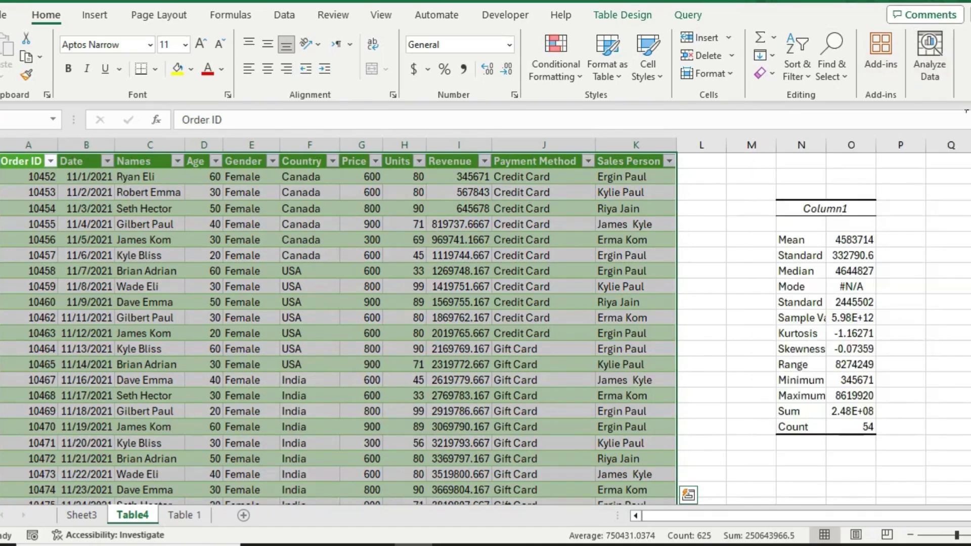
{"action": "left_click", "coordinate": [924, 59]}
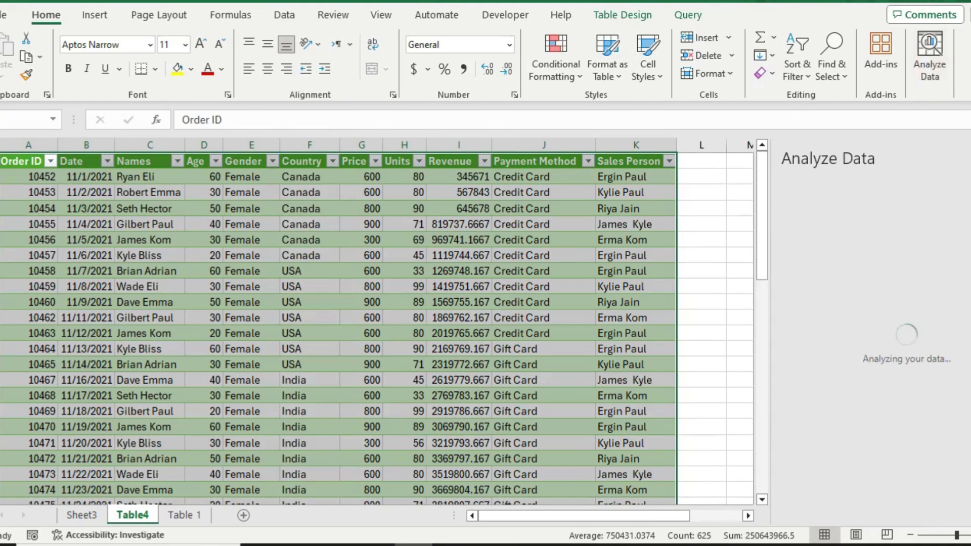
- Ask Analyze Data the question 'Revenue by sales person'
{"action": "left_click", "coordinate": [845, 206]}
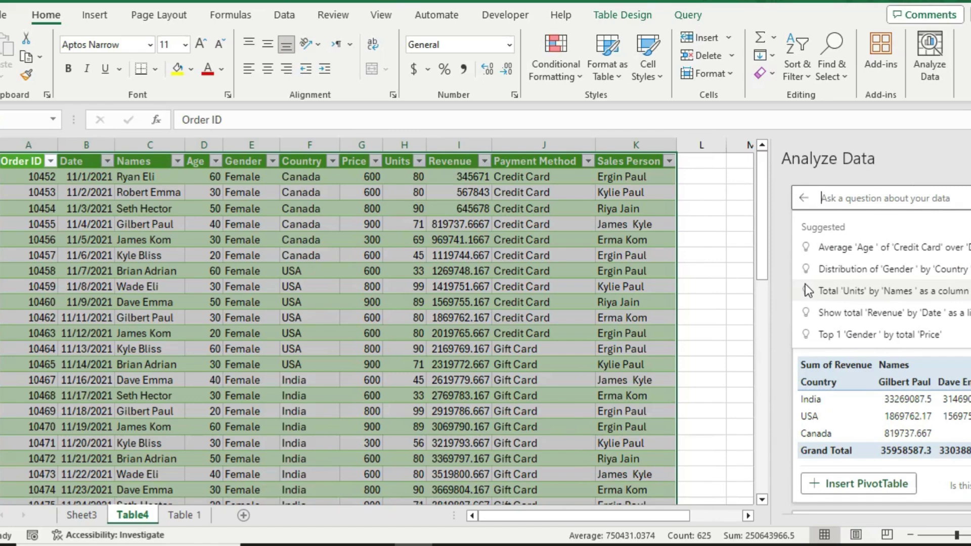
{"action": "type", "text": "Revenu"}
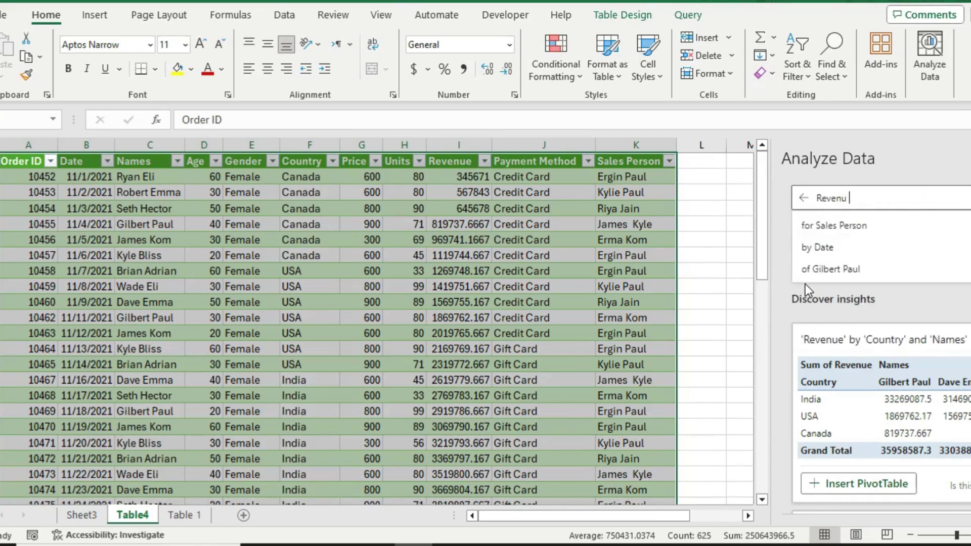
{"action": "key", "text": "BackSpace"}
{"action": "type", "text": "e"}
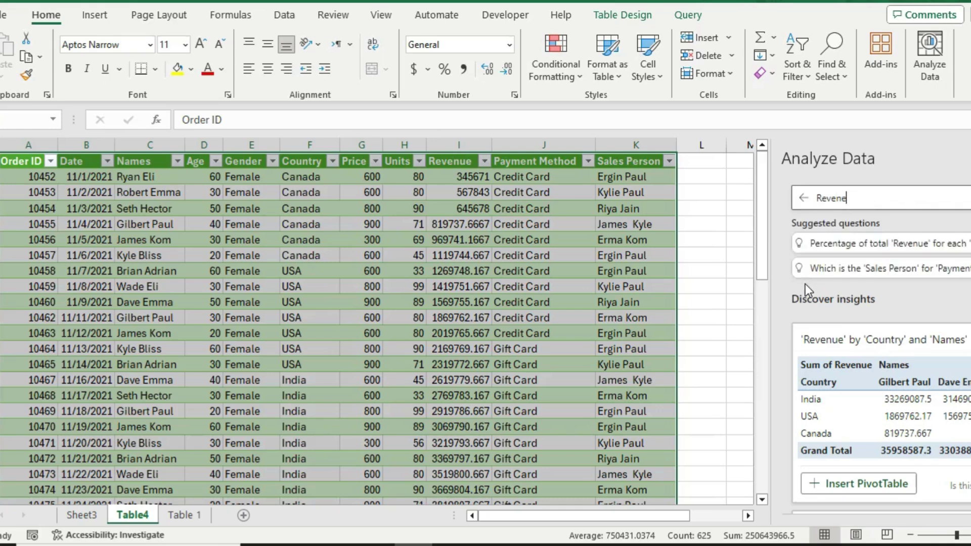
{"action": "key", "text": "BackSpace"}
{"action": "type", "text": "u"}
{"action": "key", "text": "BackSpace"}
{"action": "type", "text": "u by sales person"}
{"action": "key", "text": "Return"}
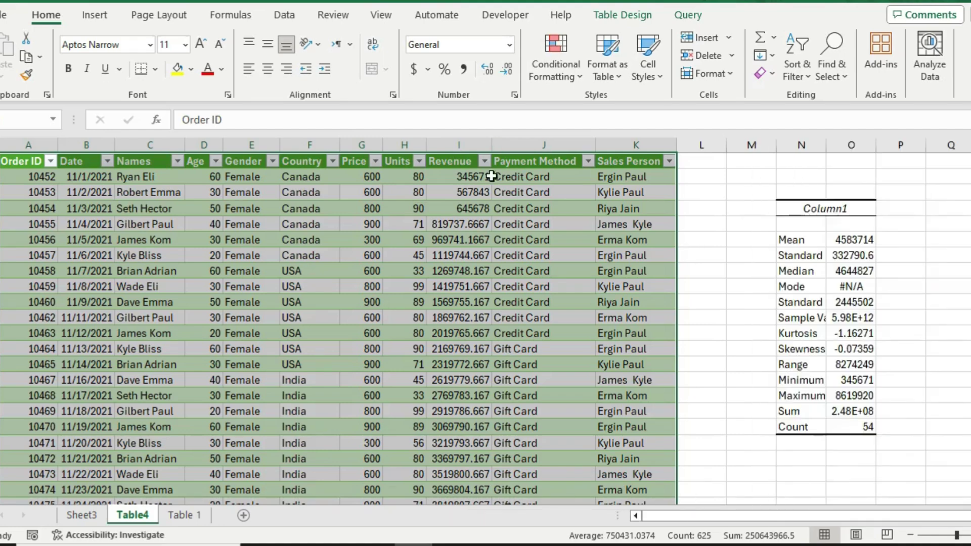
- Select the five sales-person revenue values in Sheet3's first pivot table
{"action": "left_click", "coordinate": [490, 176]}
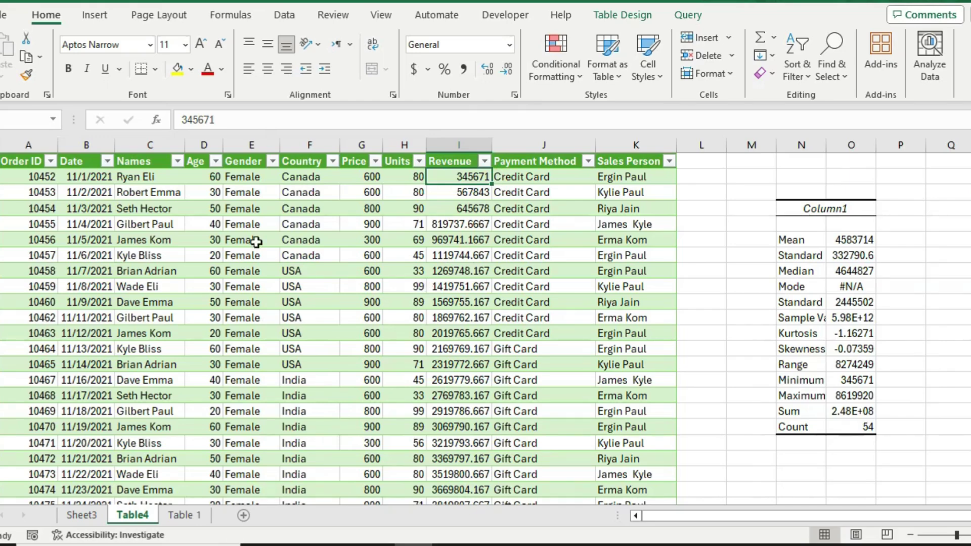
{"action": "left_click", "coordinate": [82, 515]}
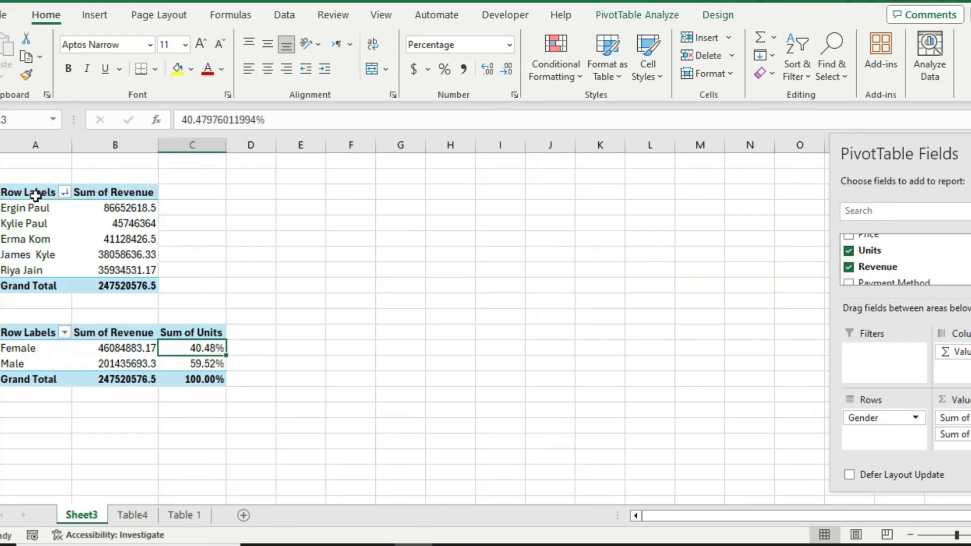
{"action": "left_click_drag", "start_coordinate": [36, 196], "coordinate": [137, 286]}
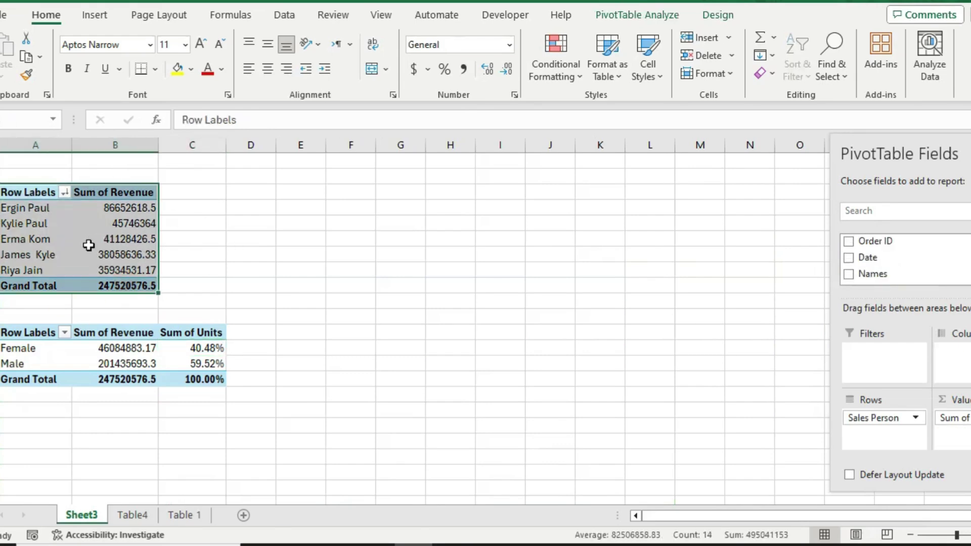
{"action": "left_click", "coordinate": [88, 245]}
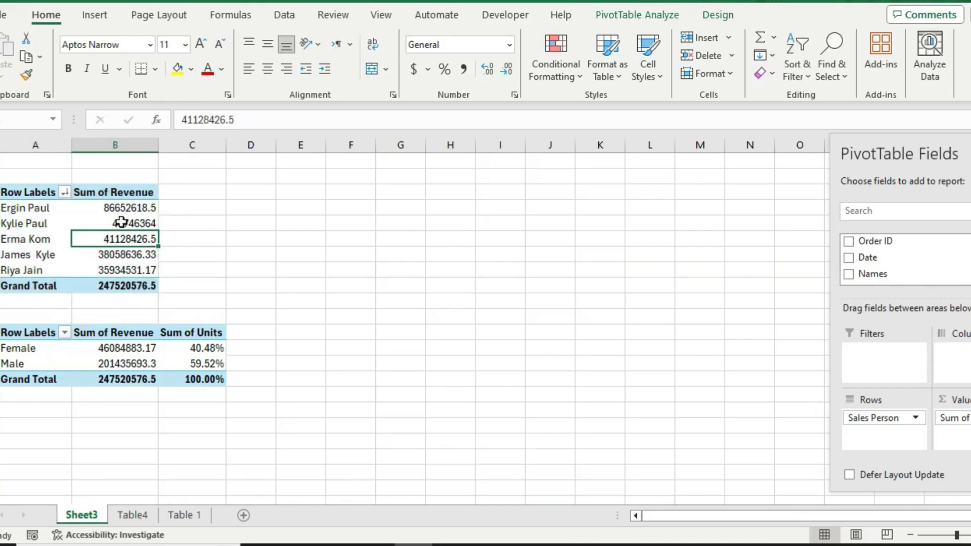
{"action": "mouse_move", "coordinate": [112, 208]}
{"action": "left_click_drag", "start_coordinate": [111, 208], "coordinate": [107, 268]}
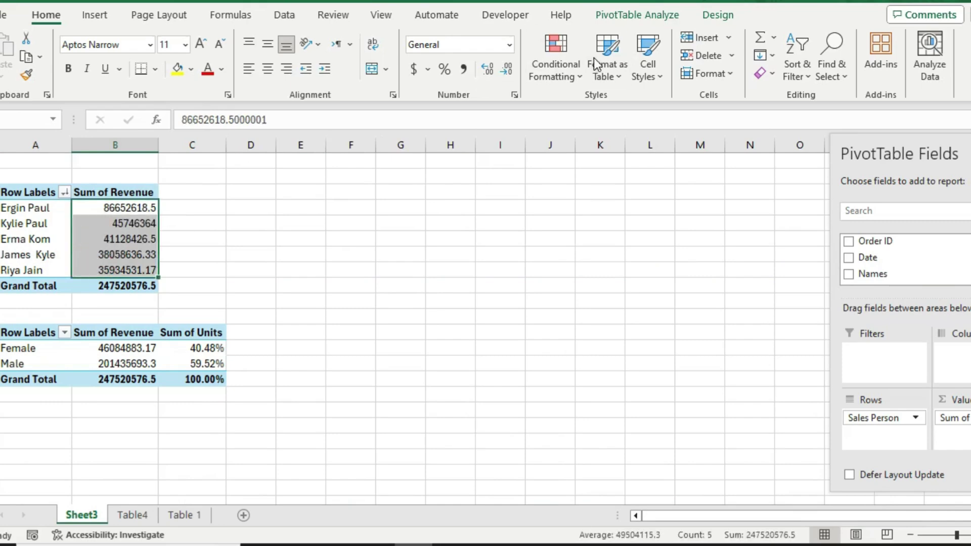
- Apply red gradient-fill data bars to those revenue values
{"action": "left_click", "coordinate": [569, 72]}
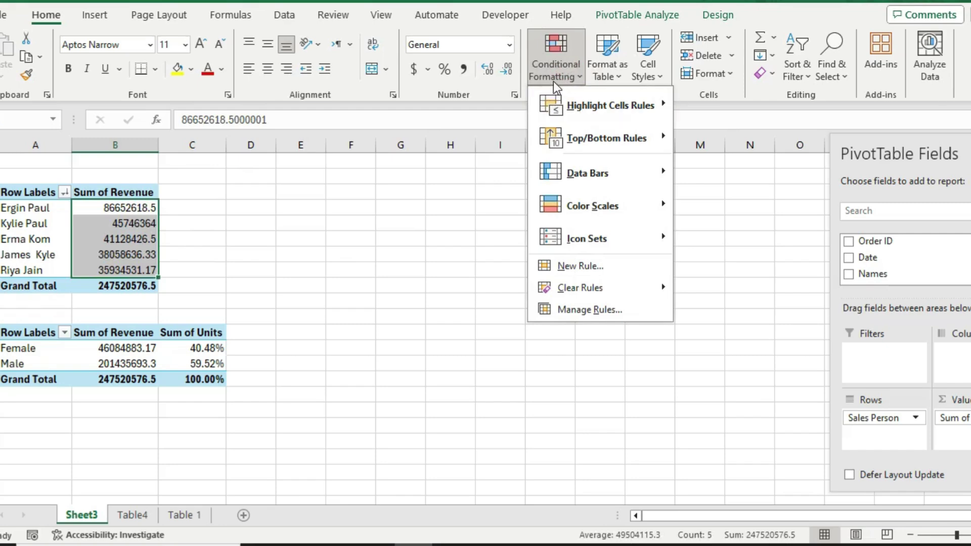
{"action": "mouse_move", "coordinate": [567, 176]}
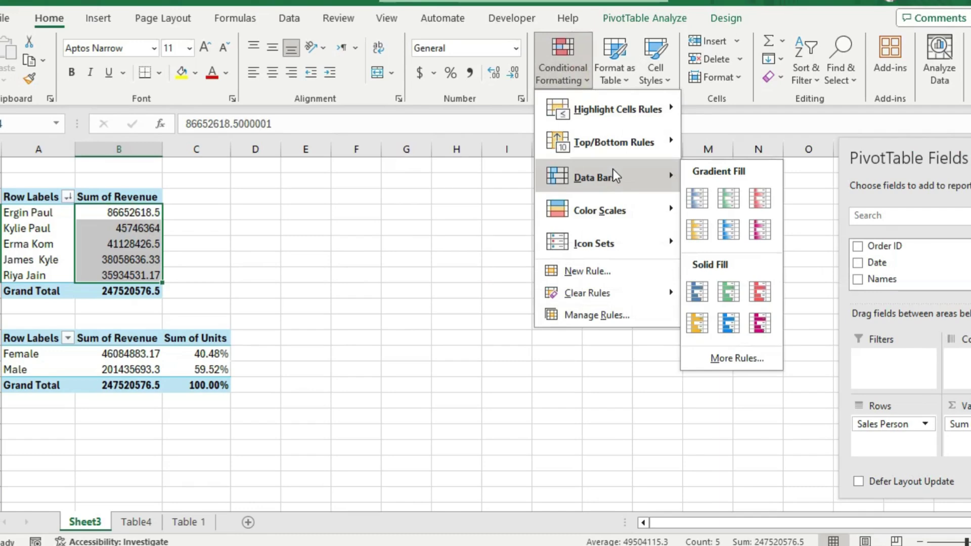
{"action": "left_click", "coordinate": [759, 196]}
{"action": "left_click", "coordinate": [155, 243]}
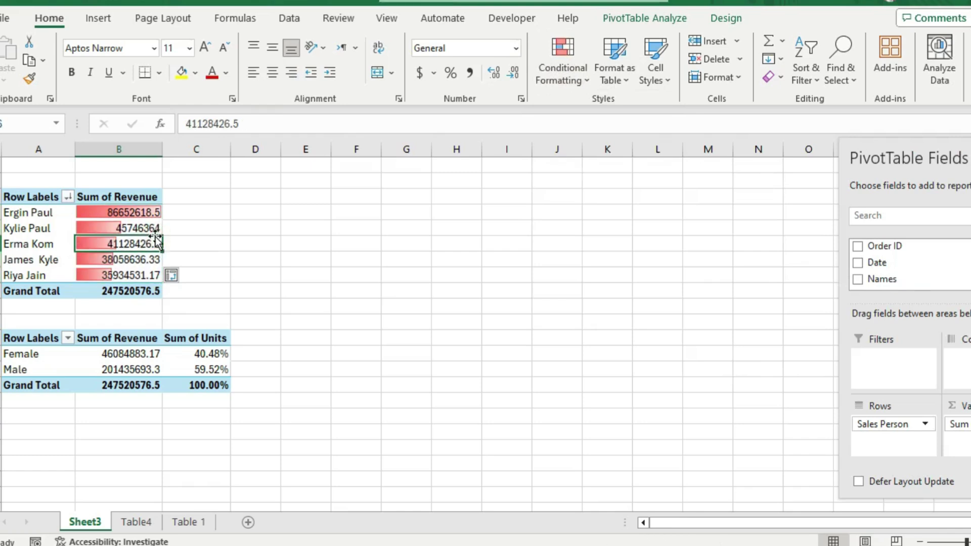
{"action": "left_click", "coordinate": [119, 211]}
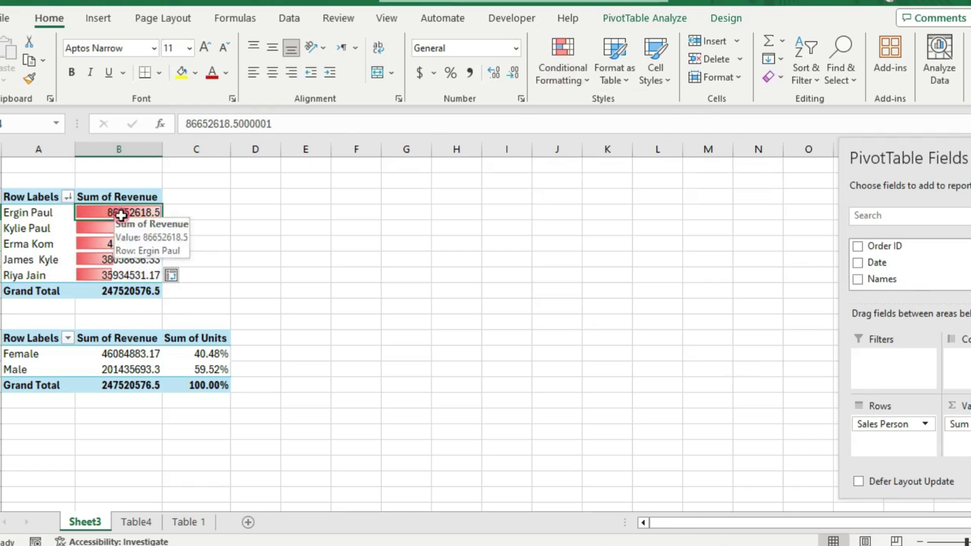
{"action": "left_click", "coordinate": [109, 230]}
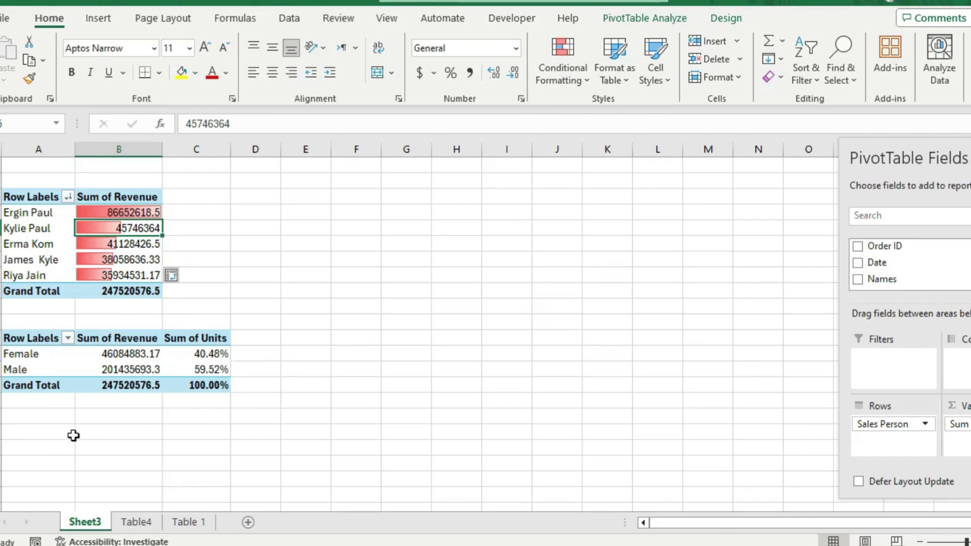
{"action": "left_click", "coordinate": [137, 523]}
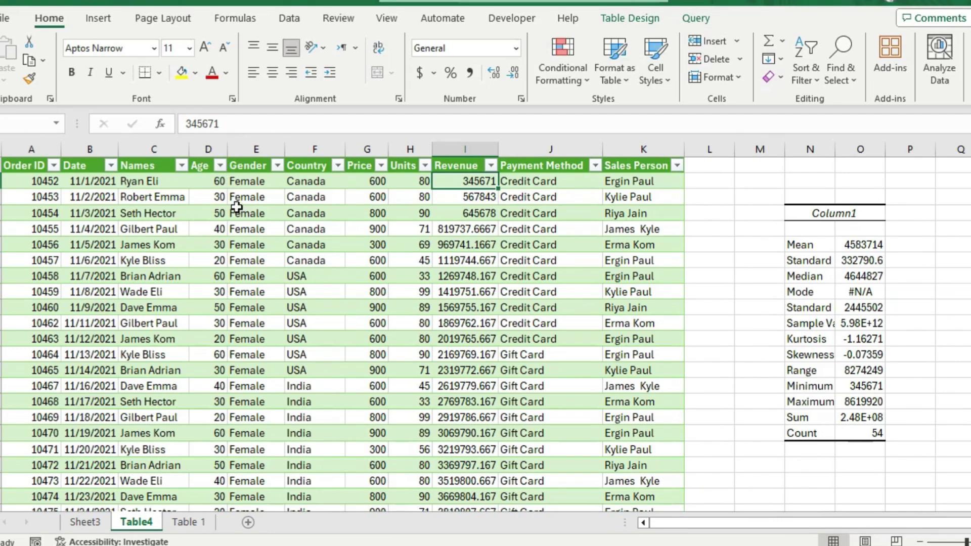
- Select the Age values from D2 downward together with the Revenue column
{"action": "left_click", "coordinate": [207, 161]}
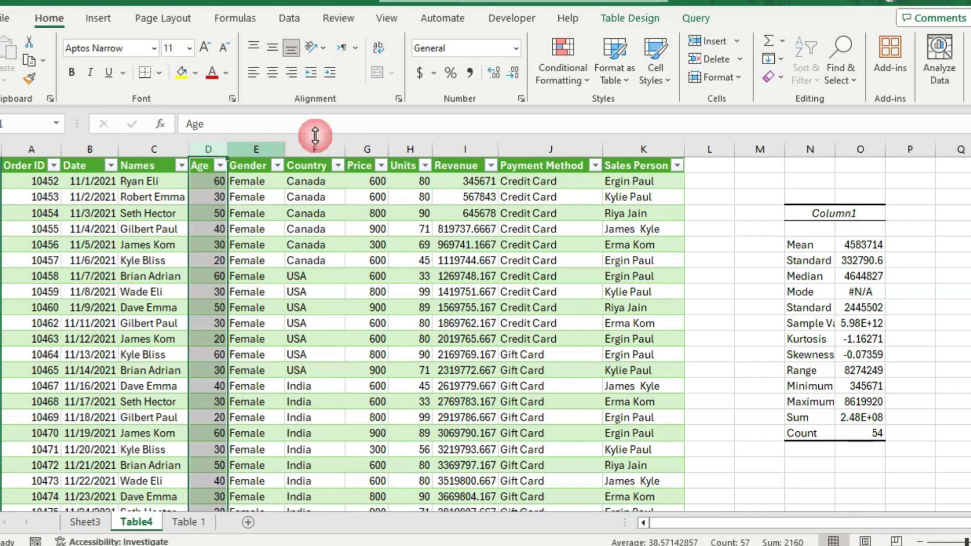
{"action": "left_click", "coordinate": [452, 145]}
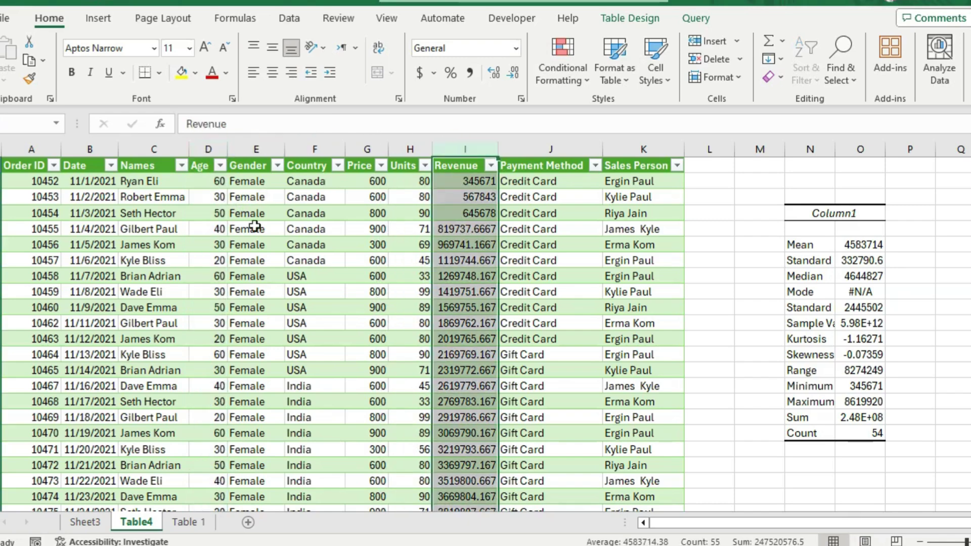
{"action": "left_click", "coordinate": [389, 219]}
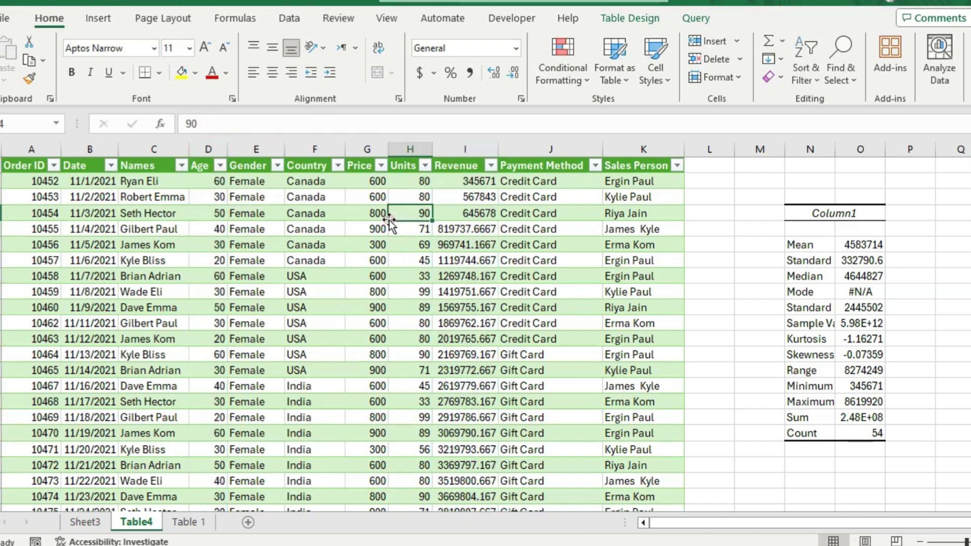
{"action": "left_click", "coordinate": [209, 183]}
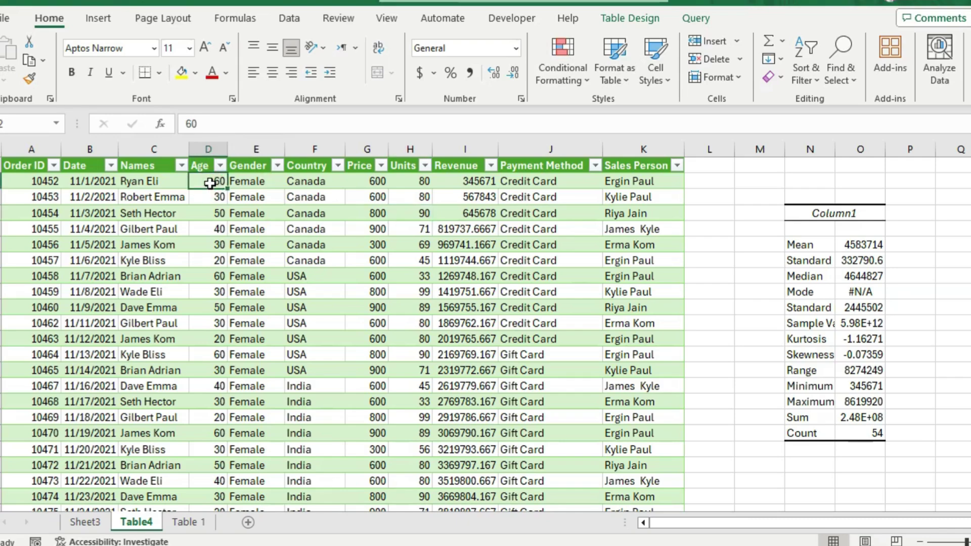
{"action": "key", "text": "ctrl+shift+Down"}
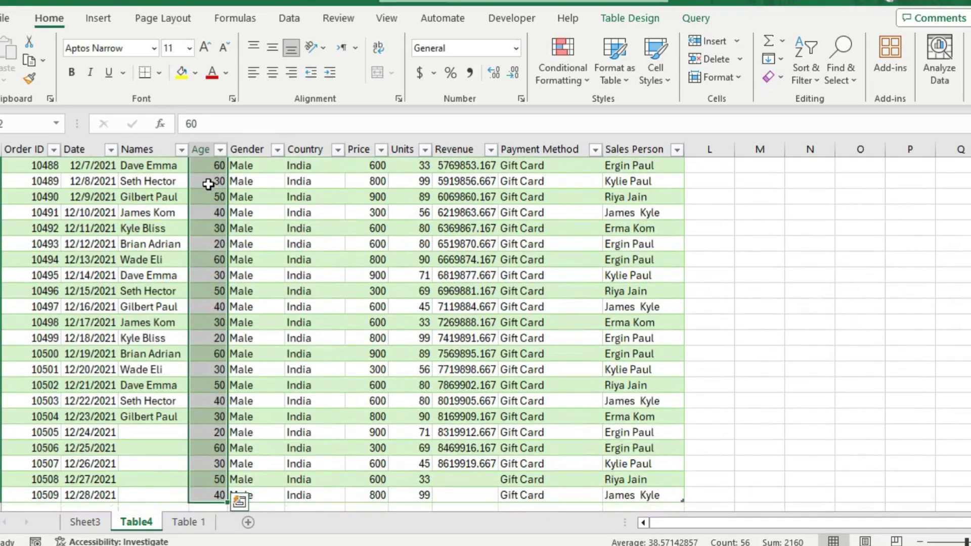
{"action": "scroll", "coordinate": [209, 183], "scroll_direction": "up", "scroll_amount": 10}
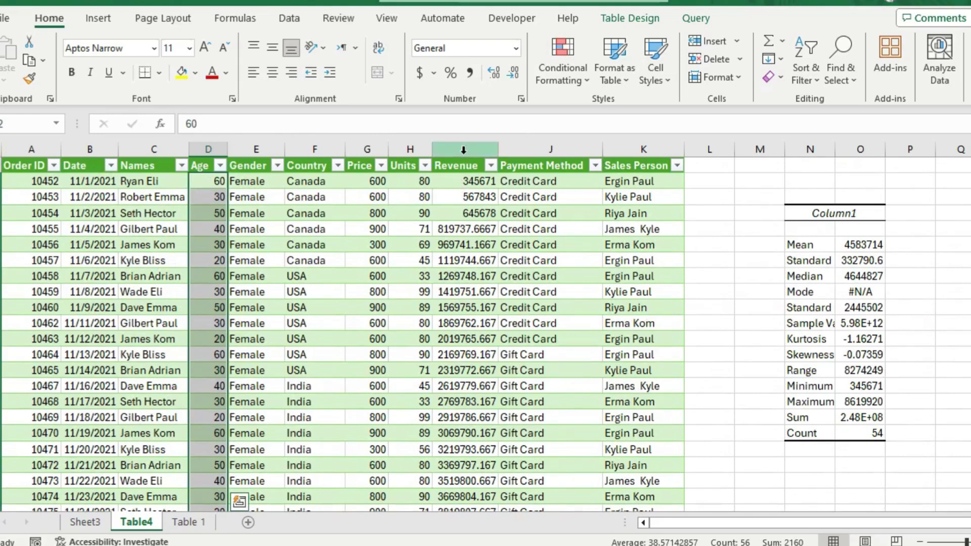
{"action": "left_click", "coordinate": [463, 150], "text": "ctrl"}
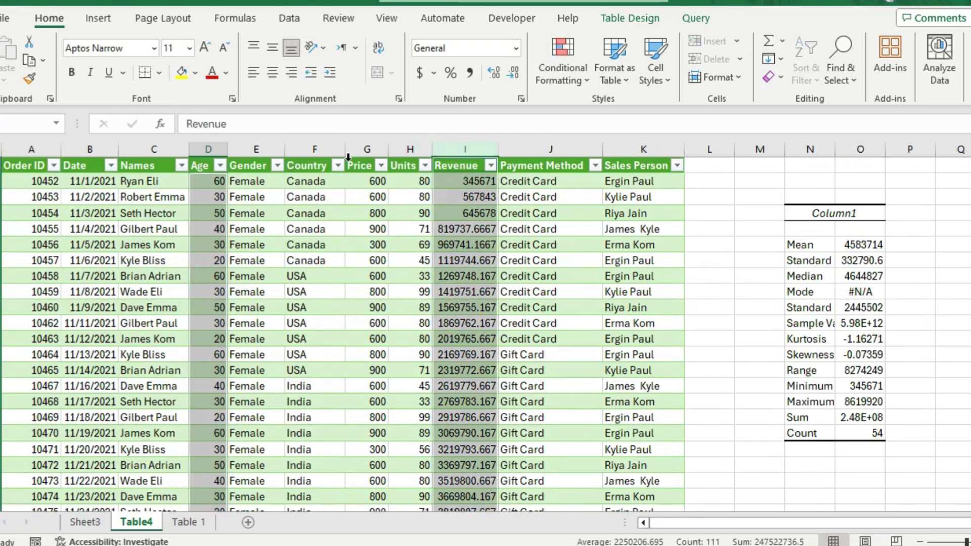
- Insert a plain scatter chart of the Age and Revenue data
{"action": "left_click", "coordinate": [101, 19]}
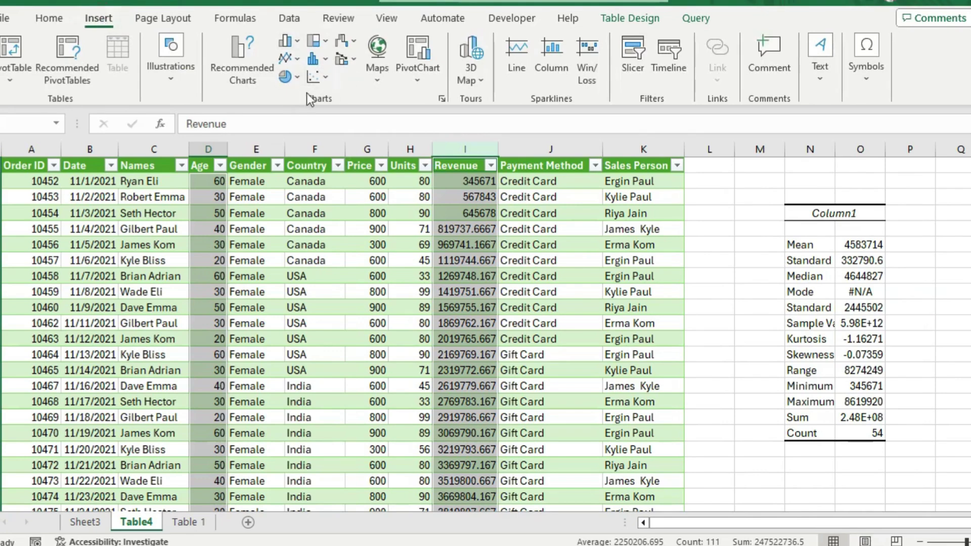
{"action": "left_click", "coordinate": [326, 75]}
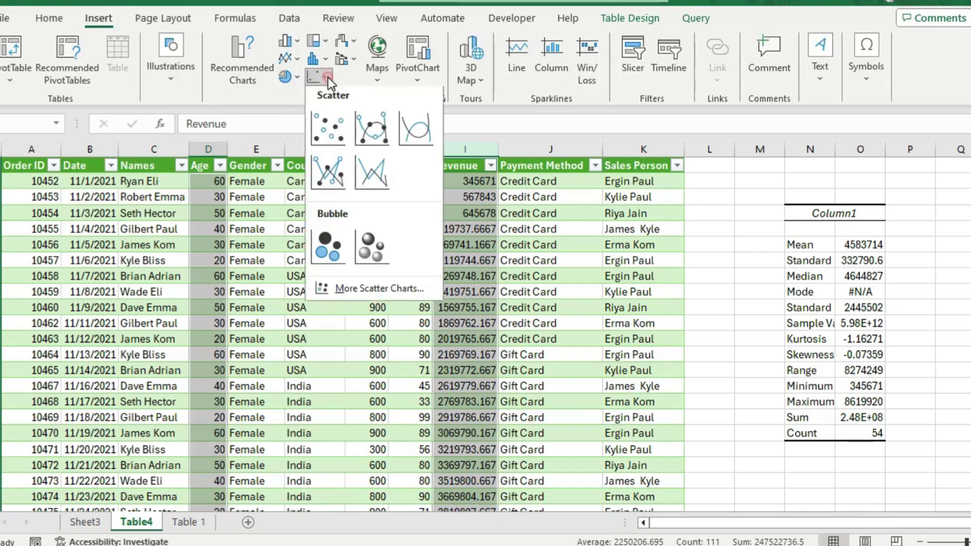
{"action": "left_click", "coordinate": [329, 132]}
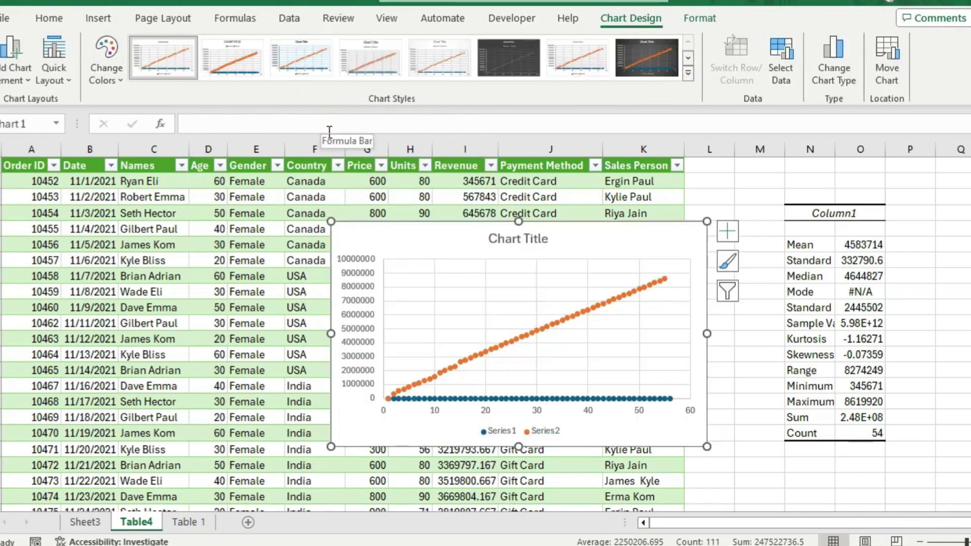
- Move the scatter chart below the summary statistics in column M
{"action": "left_click_drag", "start_coordinate": [572, 246], "coordinate": [649, 236]}
{"action": "key", "text": "Delete"}
{"action": "scroll", "coordinate": [774, 307], "scroll_direction": "down", "scroll_amount": 4}
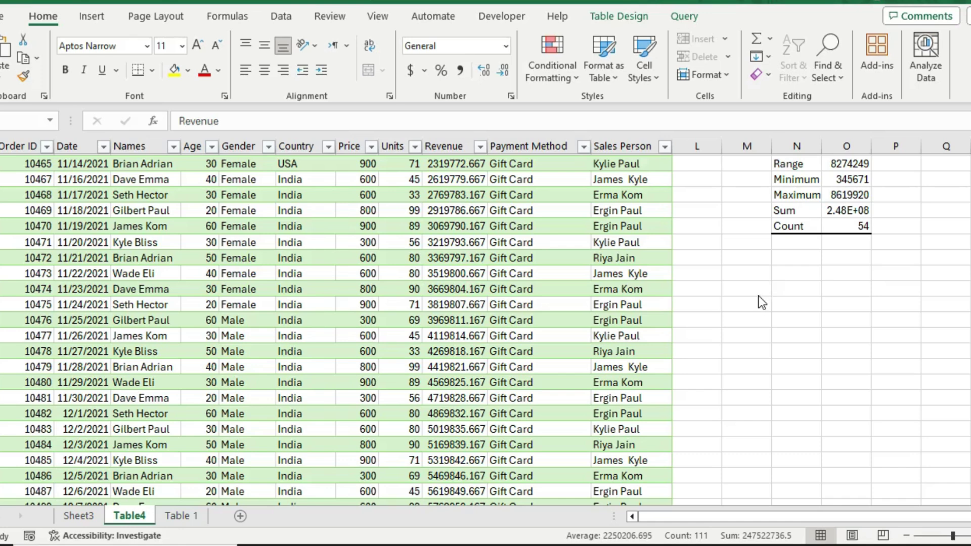
{"action": "left_click", "coordinate": [758, 290]}
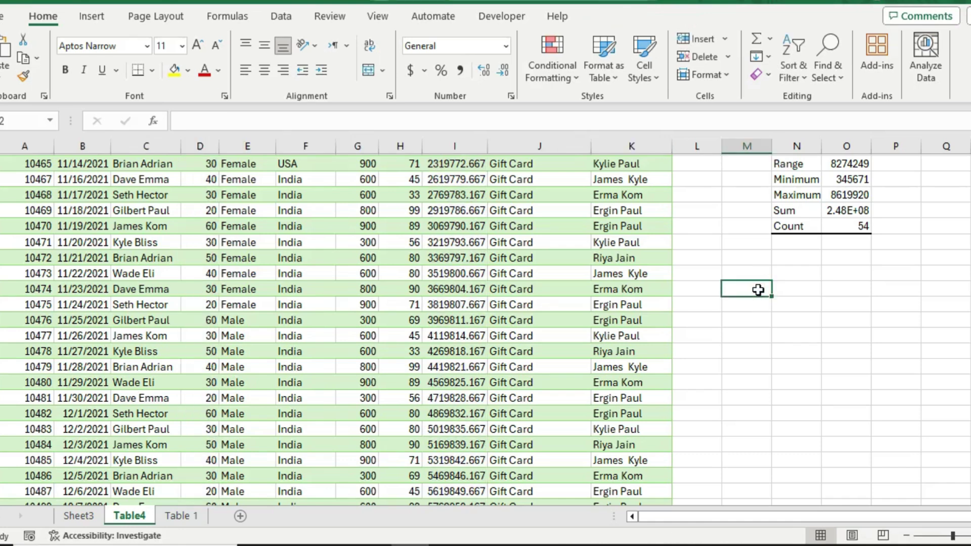
{"action": "key", "text": "ctrl+v"}
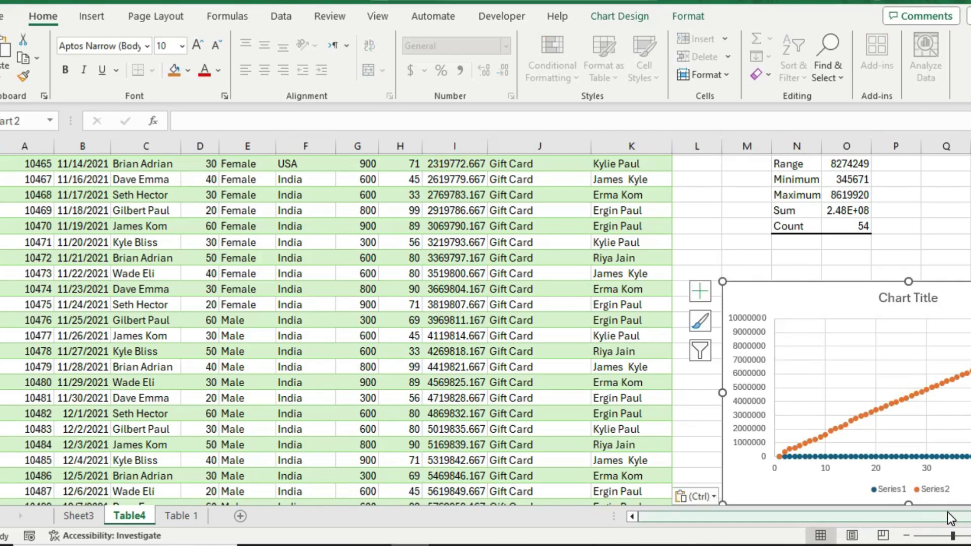
{"action": "left_click_drag", "start_coordinate": [938, 515], "coordinate": [970, 515]}
{"action": "scroll", "coordinate": [705, 315], "scroll_direction": "down", "scroll_amount": 2}
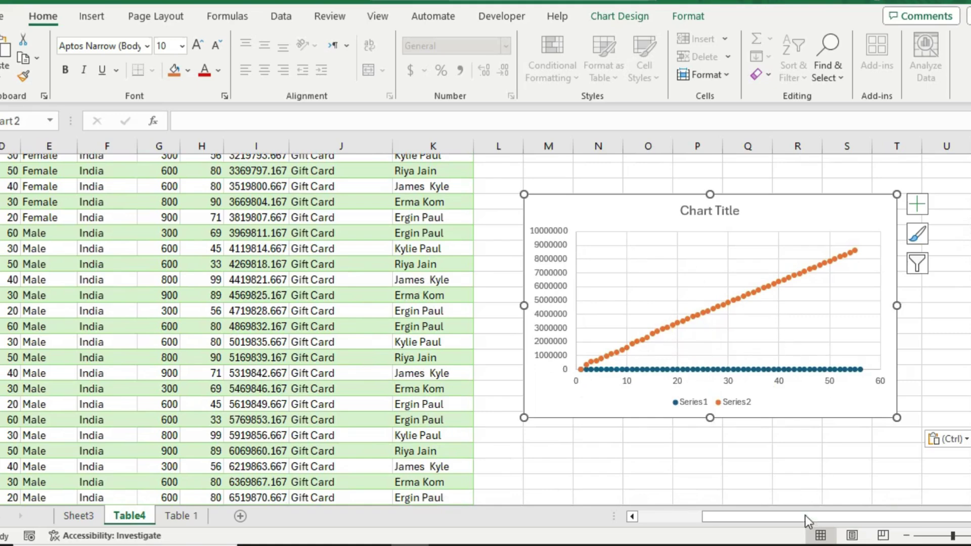
{"action": "left_click_drag", "start_coordinate": [805, 515], "coordinate": [698, 538]}
{"action": "scroll", "coordinate": [553, 424], "scroll_direction": "up", "scroll_amount": 7}
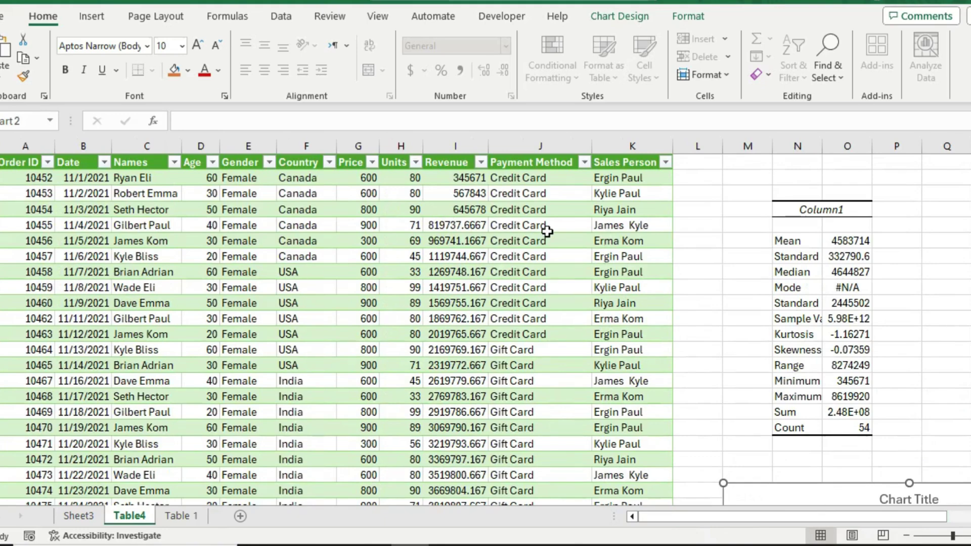
- Insert a box-and-whisker chart of the Revenue column
{"action": "left_click", "coordinate": [464, 146]}
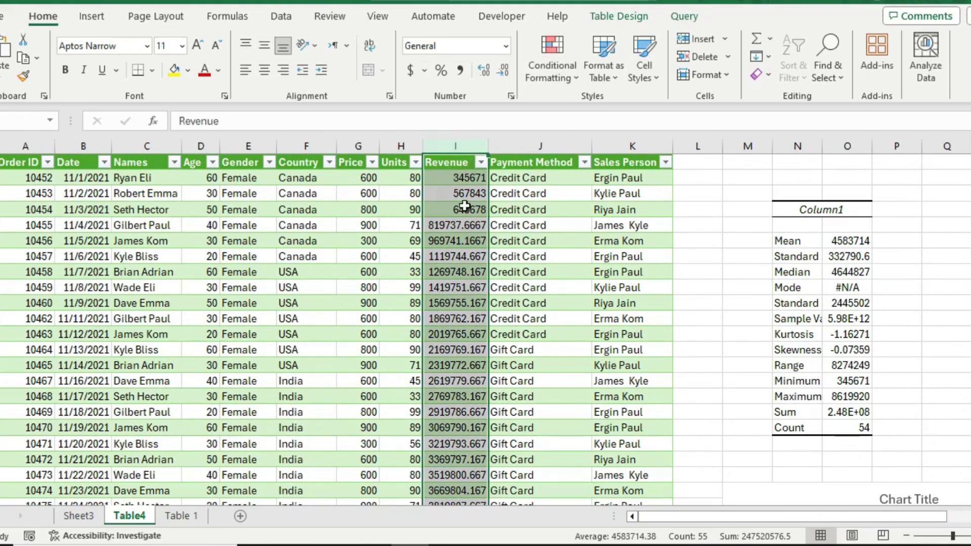
{"action": "left_click", "coordinate": [95, 22]}
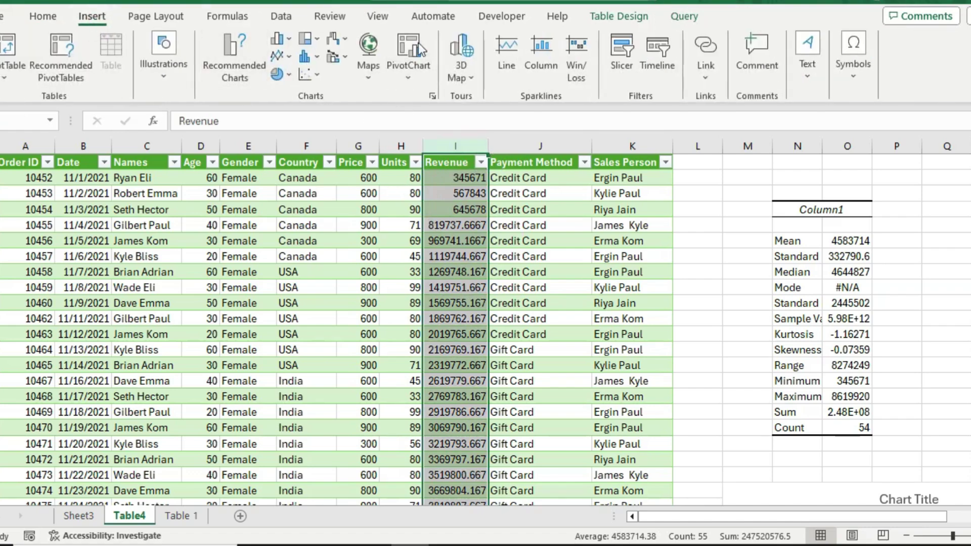
{"action": "left_click", "coordinate": [315, 58]}
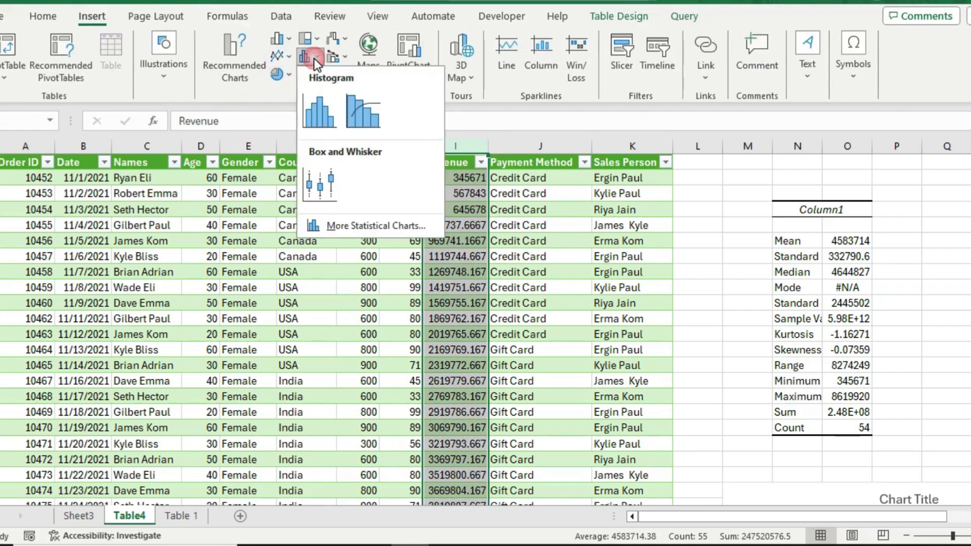
{"action": "left_click", "coordinate": [322, 185]}
- Position the box plot to the right of the Revenue column
{"action": "left_click", "coordinate": [315, 183]}
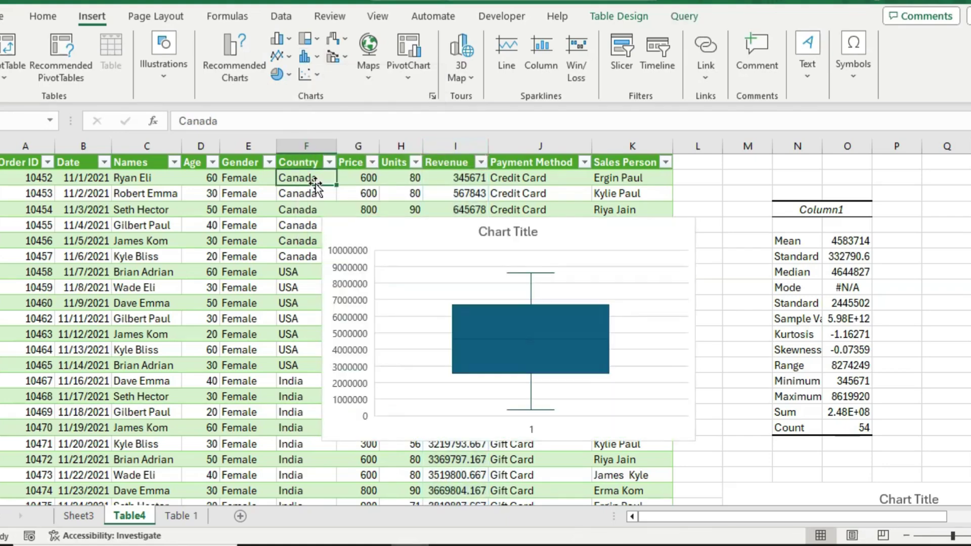
{"action": "left_click_drag", "start_coordinate": [566, 244], "coordinate": [605, 181]}
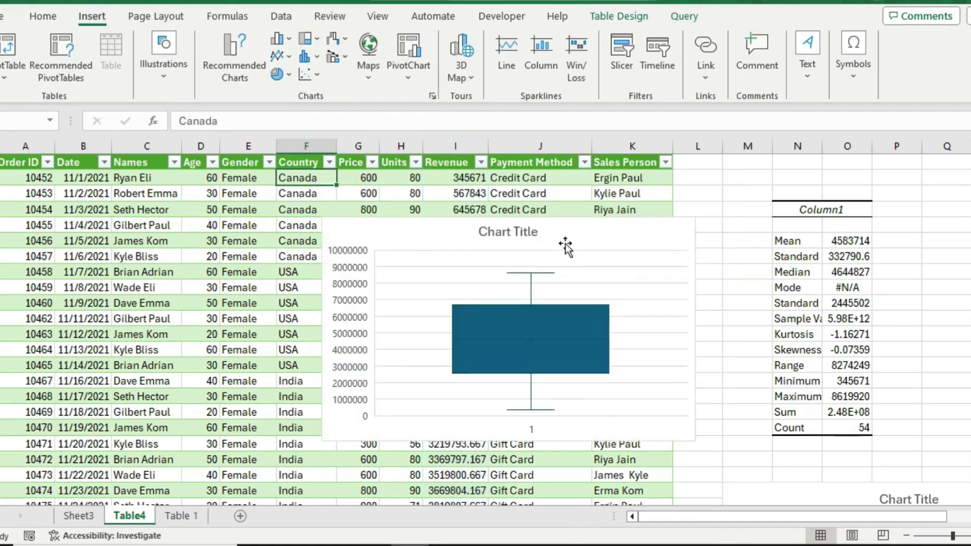
{"action": "left_click_drag", "start_coordinate": [566, 244], "coordinate": [603, 180]}
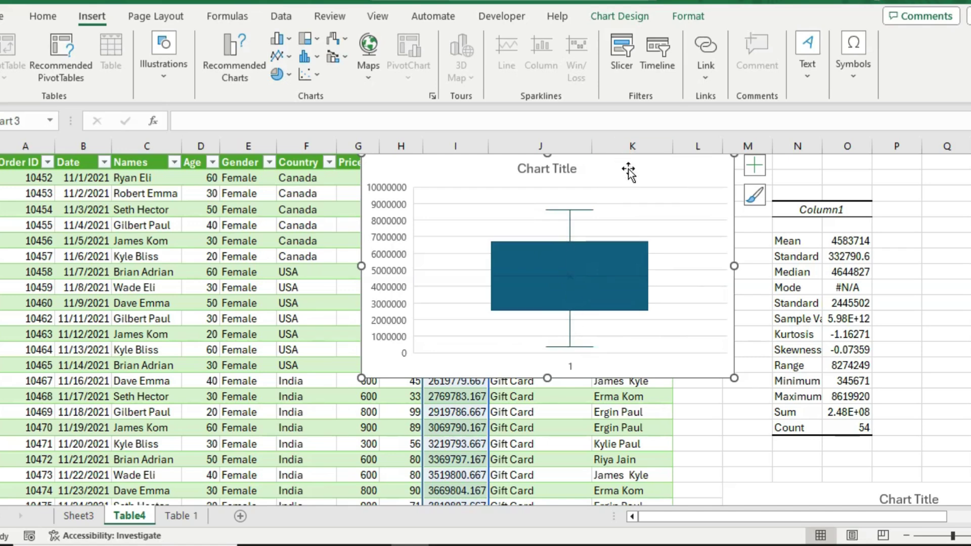
{"action": "left_click_drag", "start_coordinate": [627, 169], "coordinate": [783, 233]}
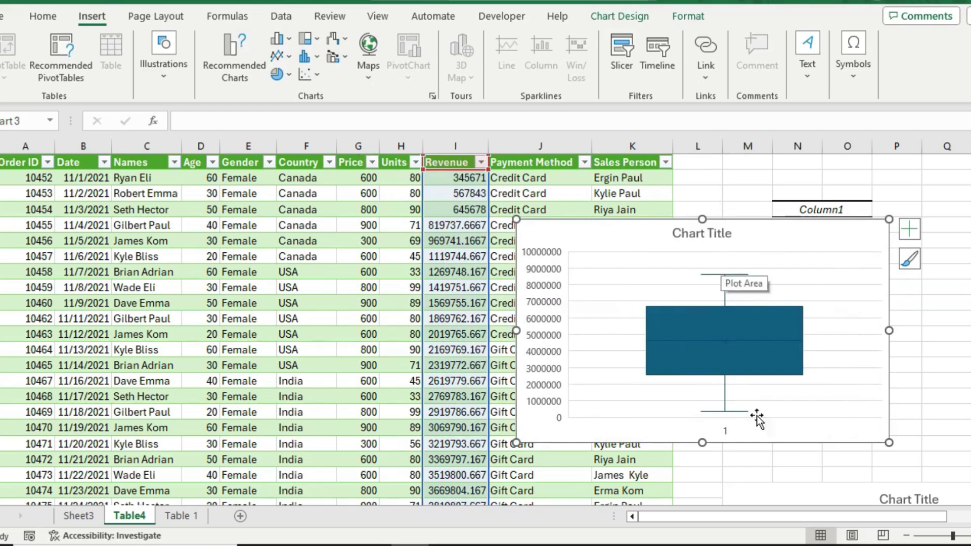
- Test an outlier by changing 645678 to 64567800, then undo it
{"action": "left_click", "coordinate": [455, 209]}
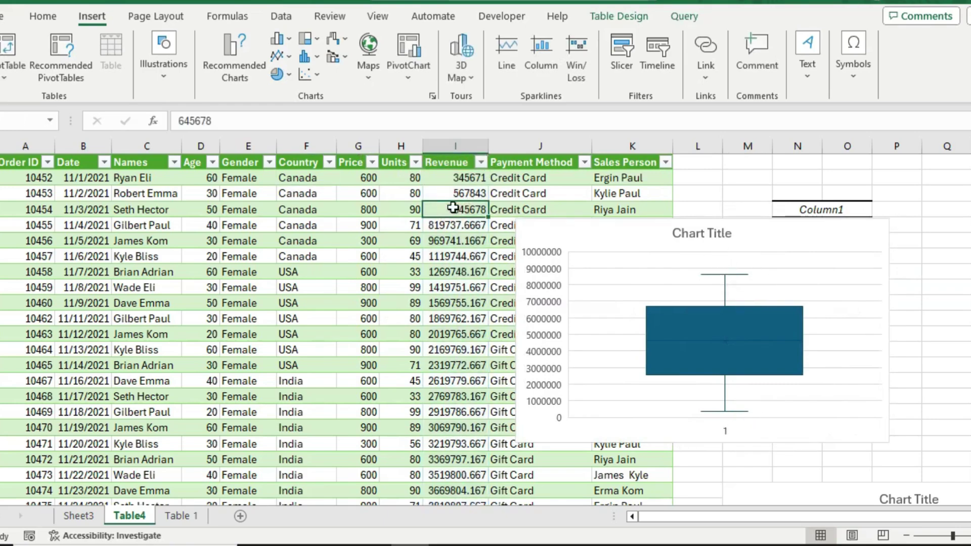
{"action": "double_click", "coordinate": [483, 210]}
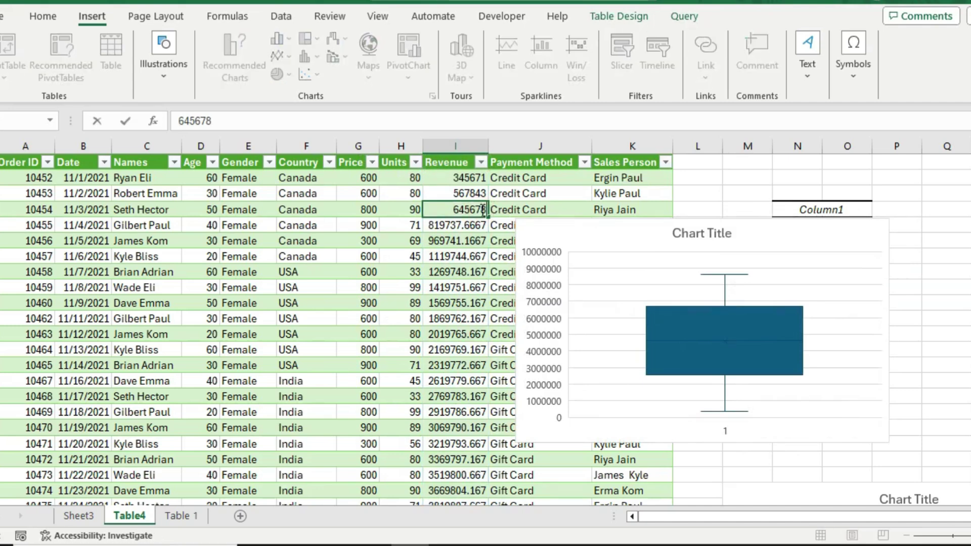
{"action": "type", "text": "00"}
{"action": "key", "text": "Return"}
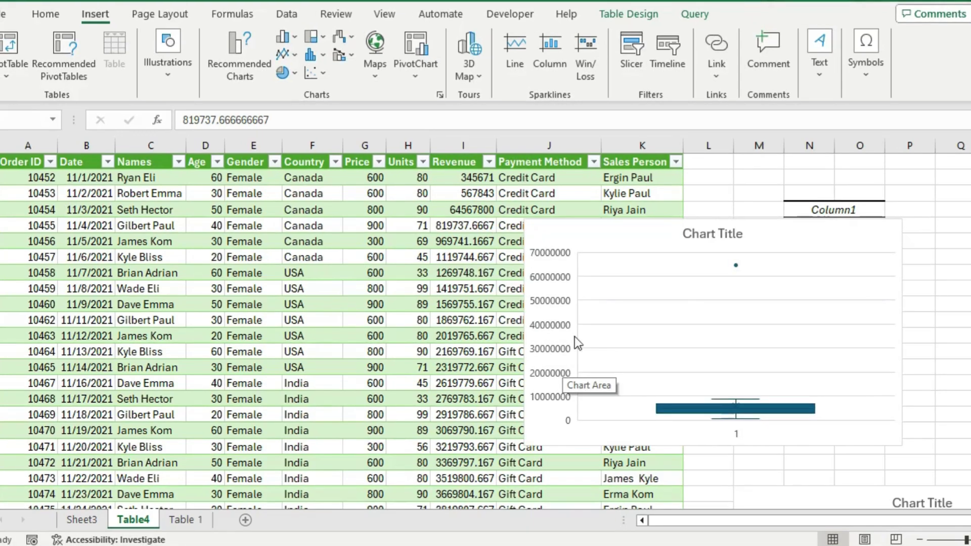
{"action": "left_click", "coordinate": [472, 225]}
{"action": "key", "text": "ctrl+z"}
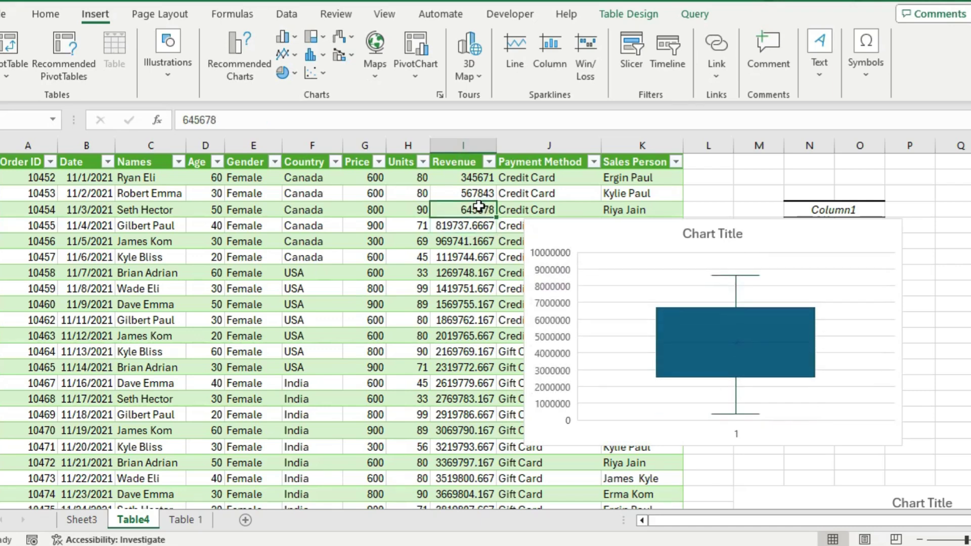
- Delete the Revenue box-and-whisker chart
{"action": "left_click", "coordinate": [830, 242]}
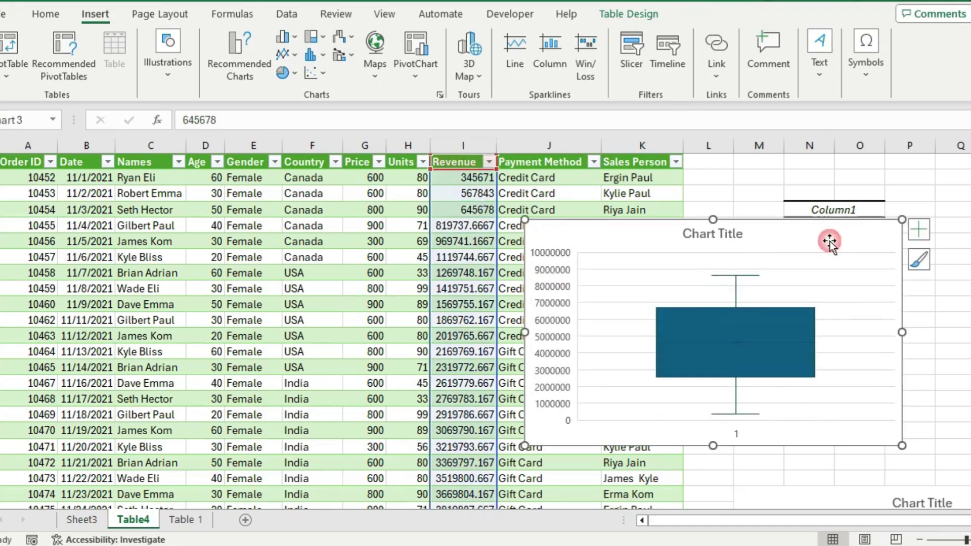
{"action": "key", "text": "Delete"}
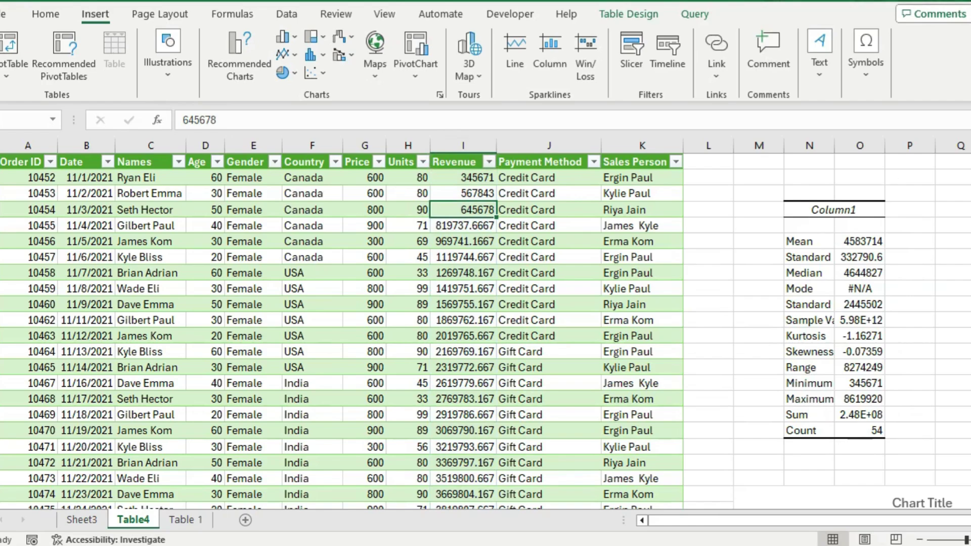
{"action": "scroll", "coordinate": [485, 329], "scroll_direction": "down", "scroll_amount": 5}
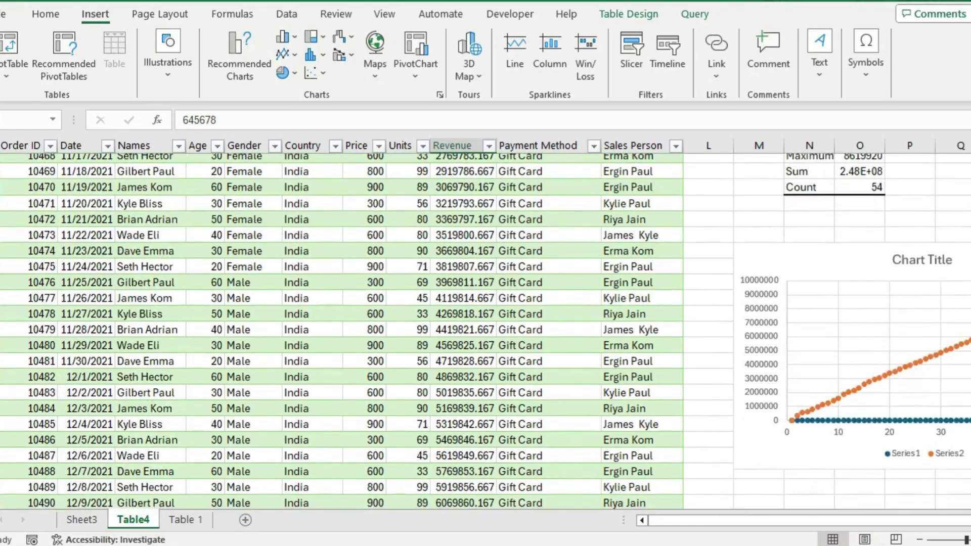
{"action": "scroll", "coordinate": [486, 329], "scroll_direction": "up", "scroll_amount": 2}
{"action": "scroll", "coordinate": [486, 329], "scroll_direction": "up", "scroll_amount": 4}
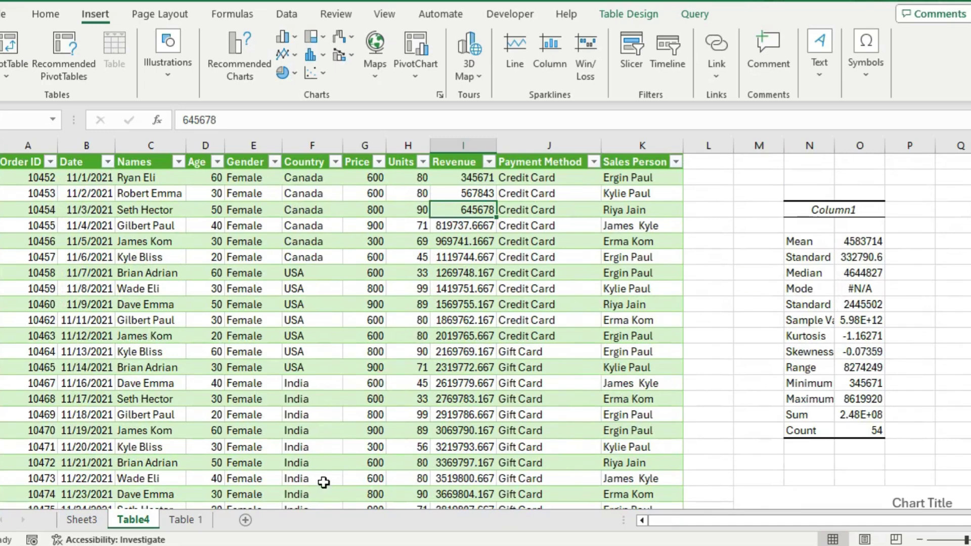